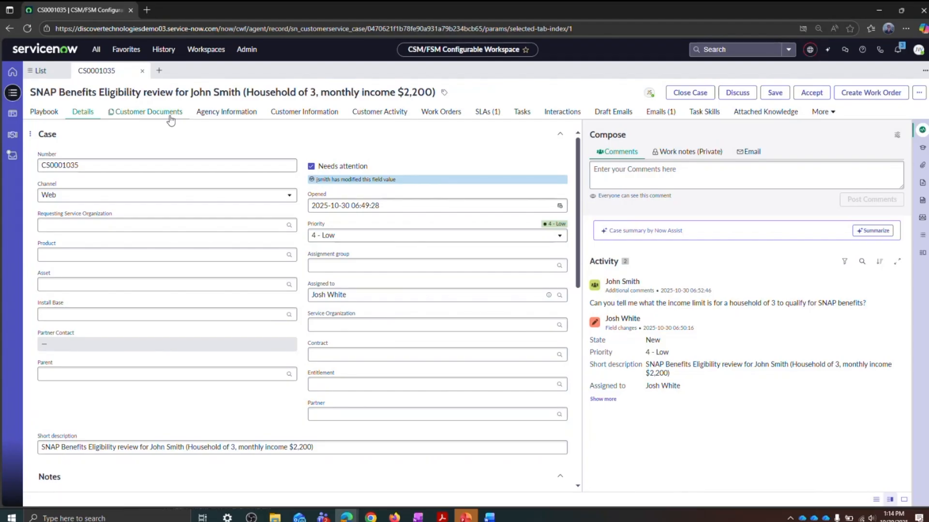
Step: Open Employer_Letter_Eligible 3.pdf from the case's customer documents, review the employment and income letter, and close it
left_click(170, 119)
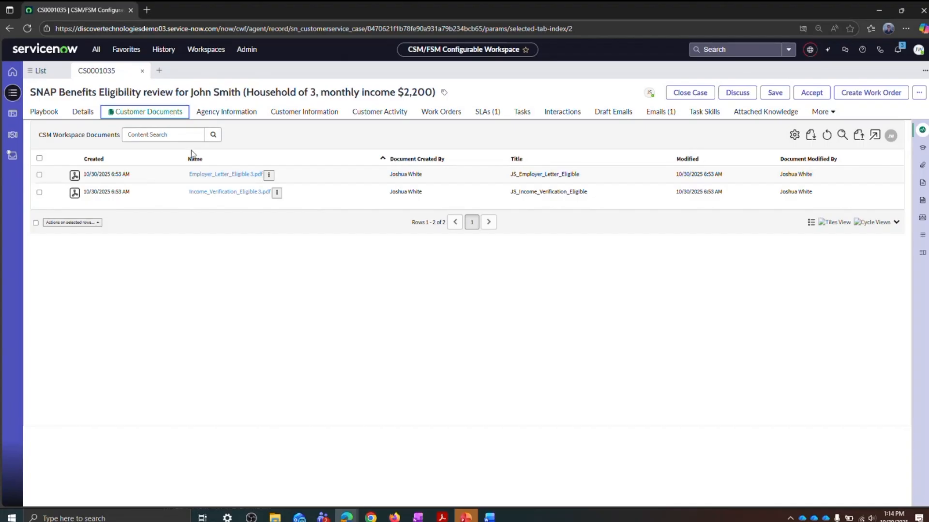
left_click(214, 175)
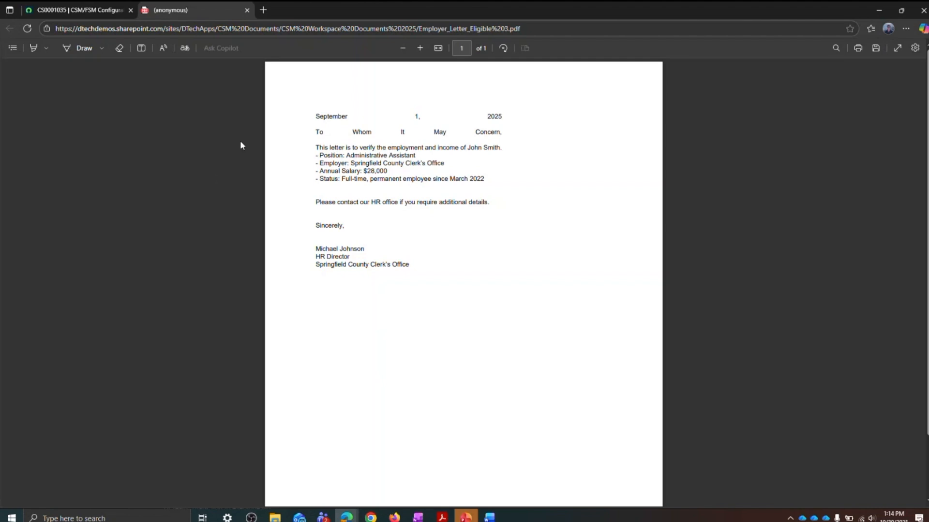
left_click(247, 11)
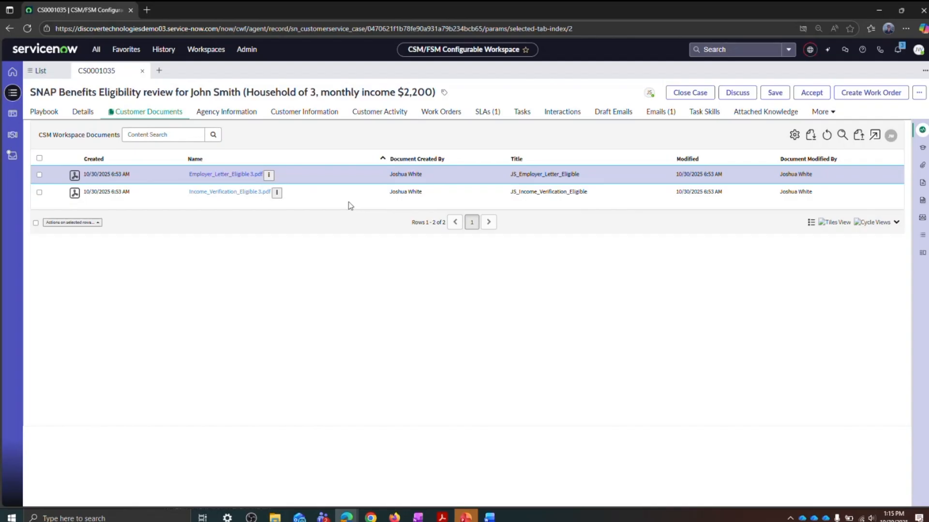
Step: Open the document search from the case's customer documents and search the SharePoint source for "SNAP Overview"
left_click(847, 137)
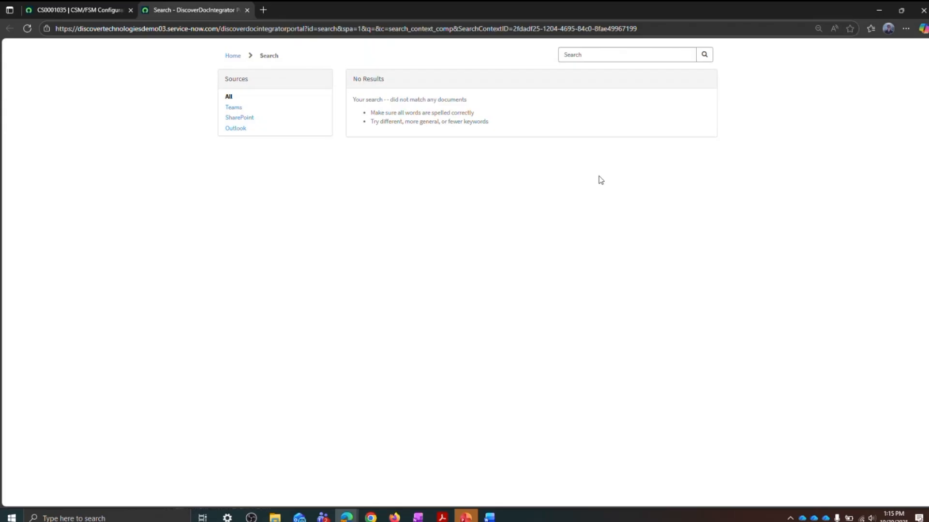
left_click(248, 119)
left_click(600, 56)
type("SNAP")
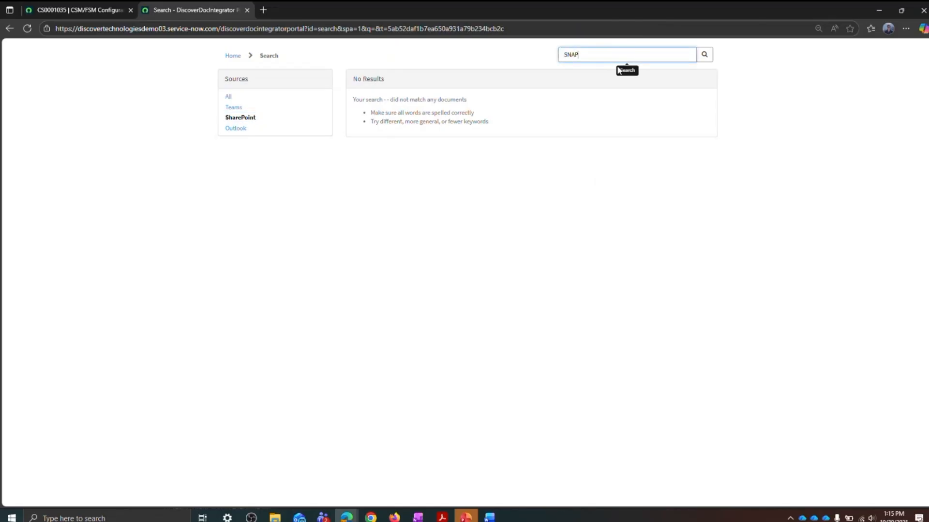
type(" Overview")
key("Return")
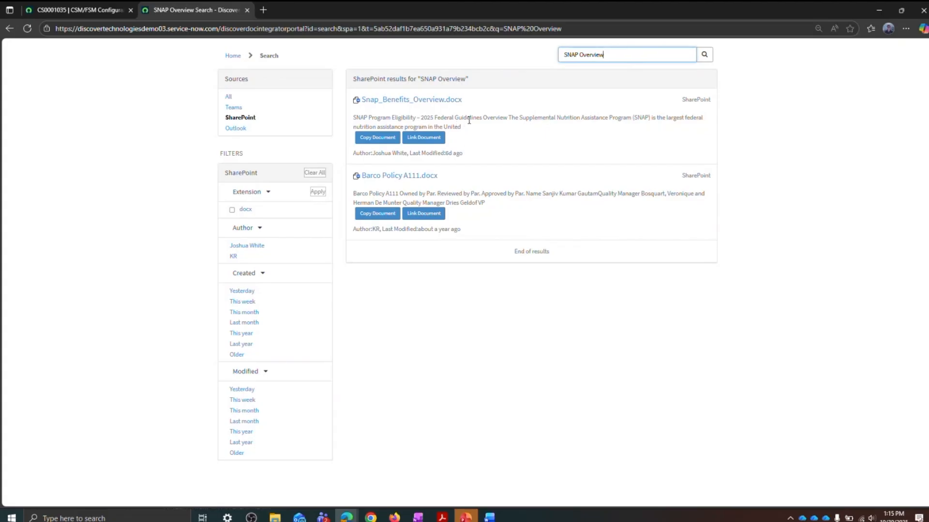
Step: Open Snap_Benefits_Overview.docx from the search results, dismiss the policy tip, and review the document's full summary before collapsing it
left_click(441, 105)
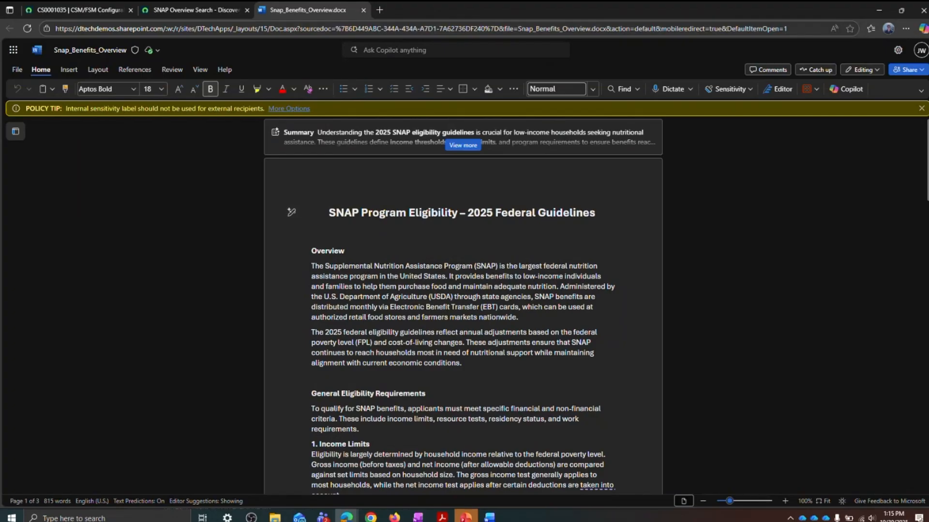
left_click(921, 108)
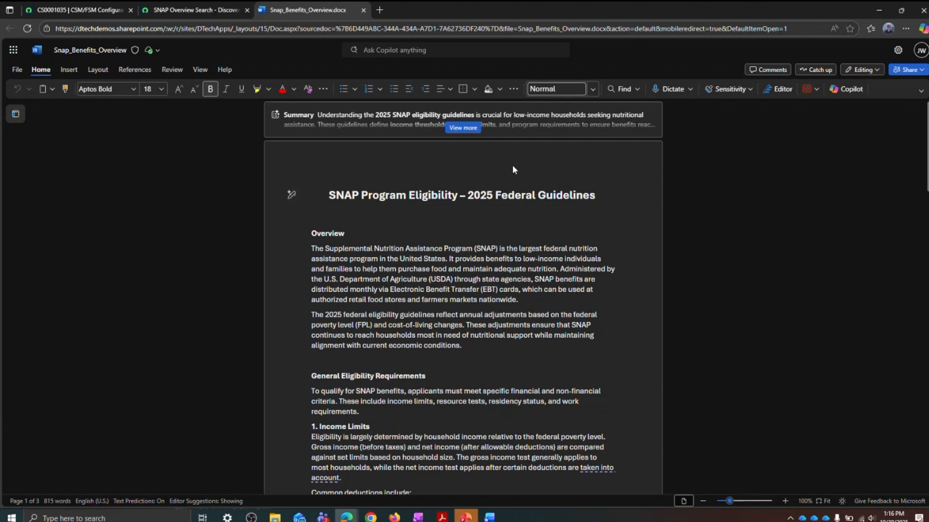
left_click(472, 130)
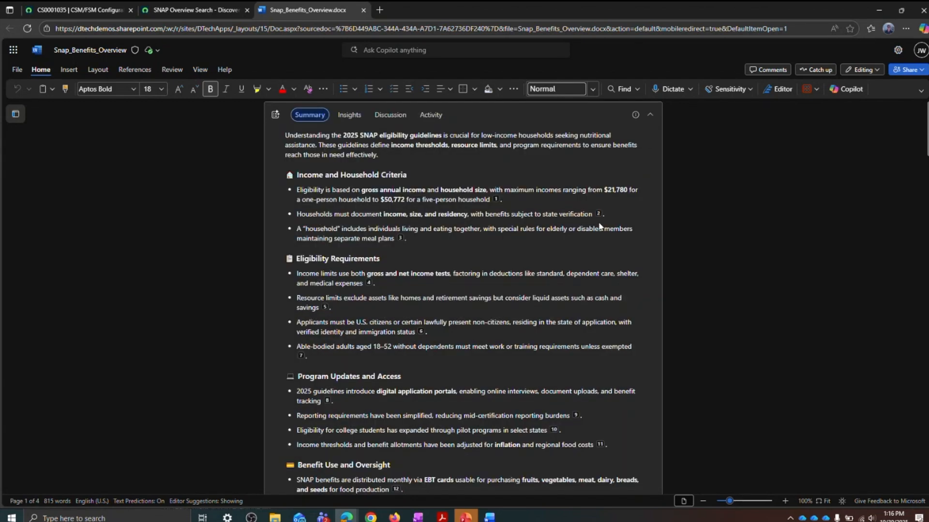
left_click(649, 115)
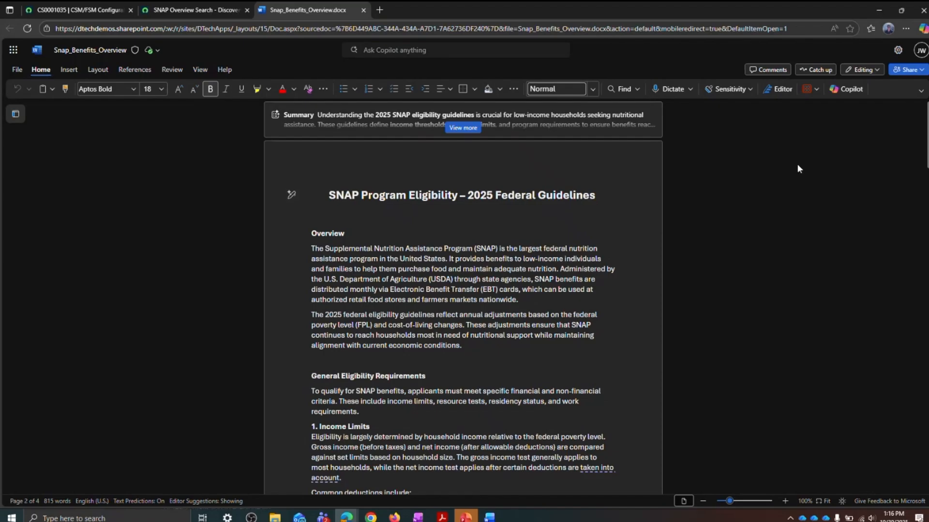
Step: Ask Copilot in the document "What is the income limit is for a household of 3 to qualify for SNAP benefits?"
left_click(834, 86)
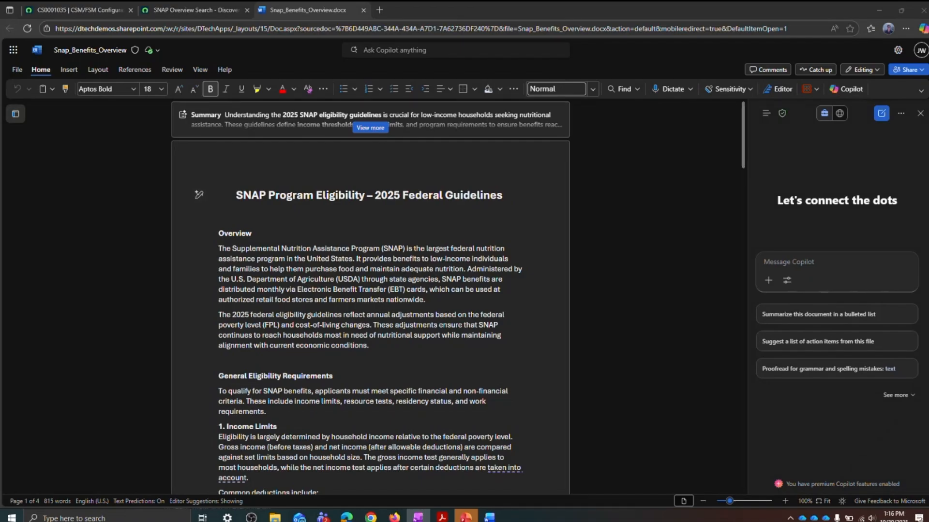
left_click(817, 259)
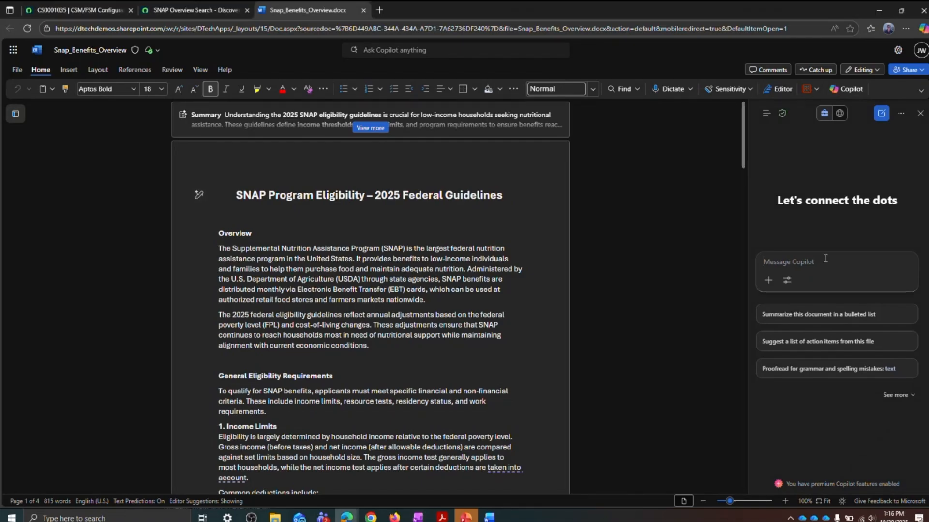
type("What is the income limit is for a household of 3 to qualify for SNAP benefits?")
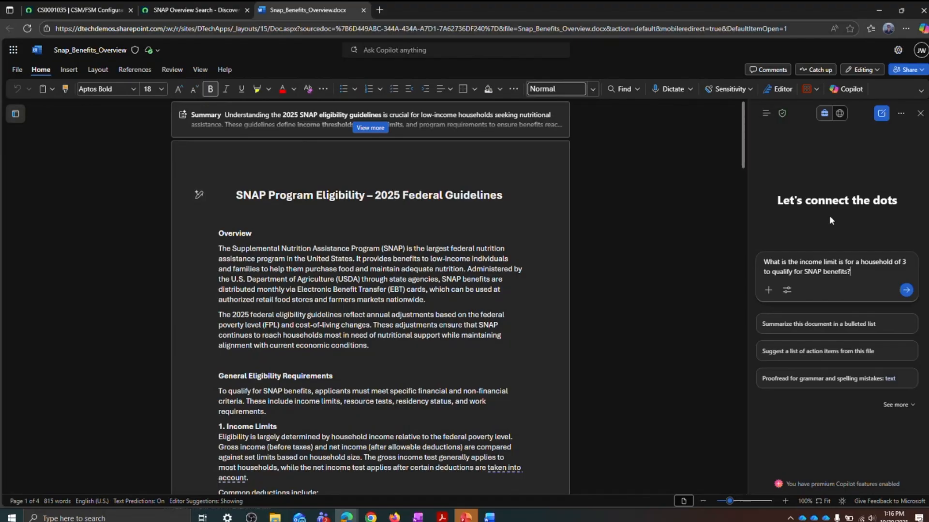
key("Return")
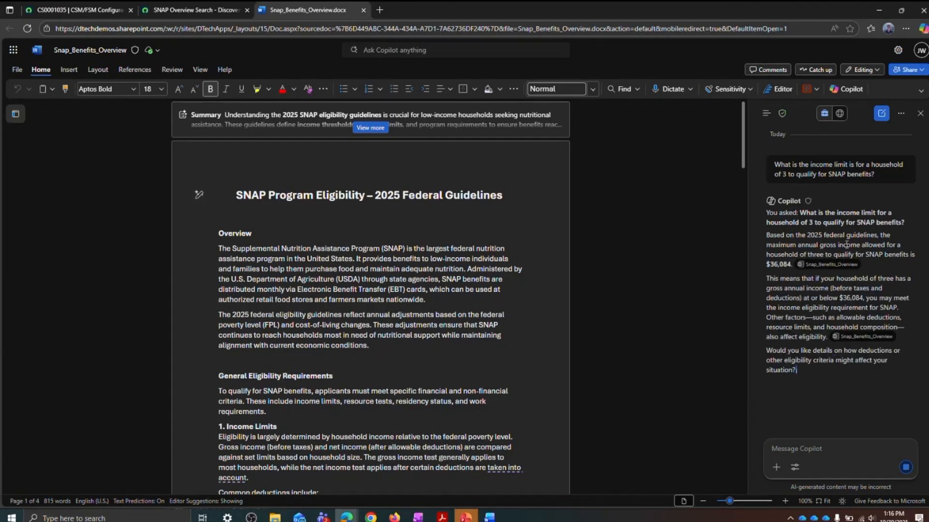
mouse_move(851, 252)
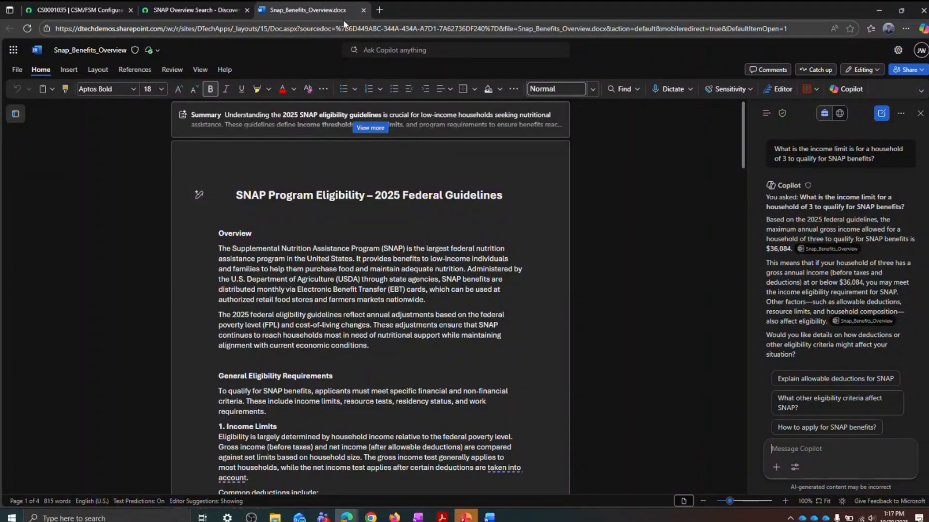
Step: Return to the case details and post a comment telling the customer the income limit is $36,084 for a household of 3 to qualify for SNAP benefits
left_click(363, 10)
left_click(76, 10)
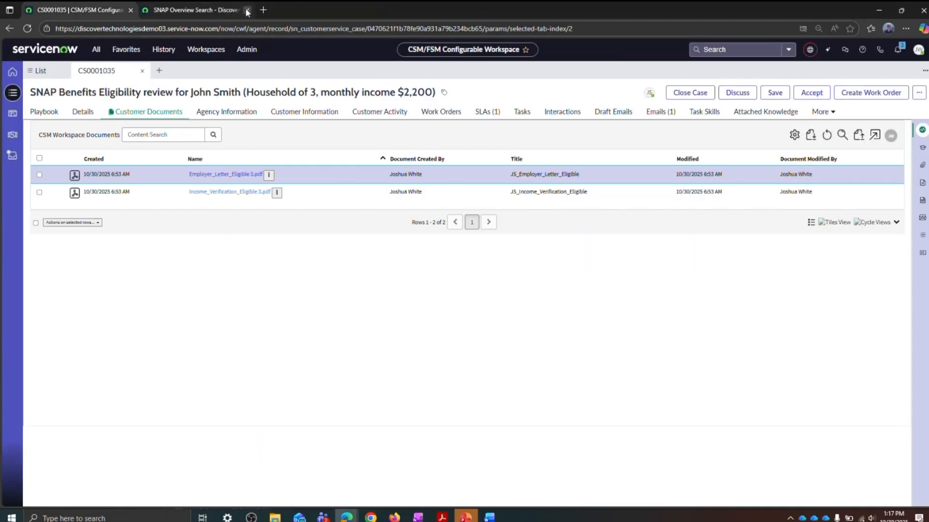
left_click(84, 113)
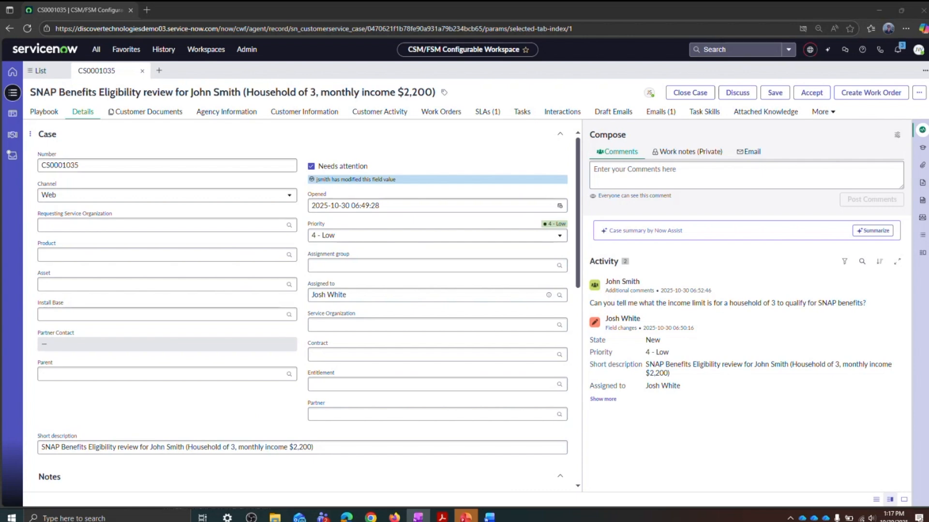
left_click(650, 179)
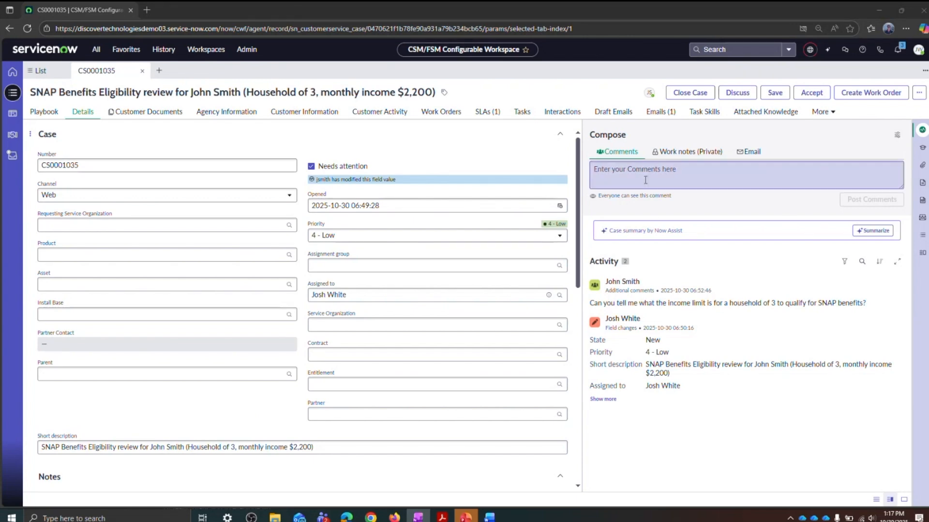
type("Hi John, the income limit is $36,084 for a household of 3 in order to still qualify for SNAP benefits")
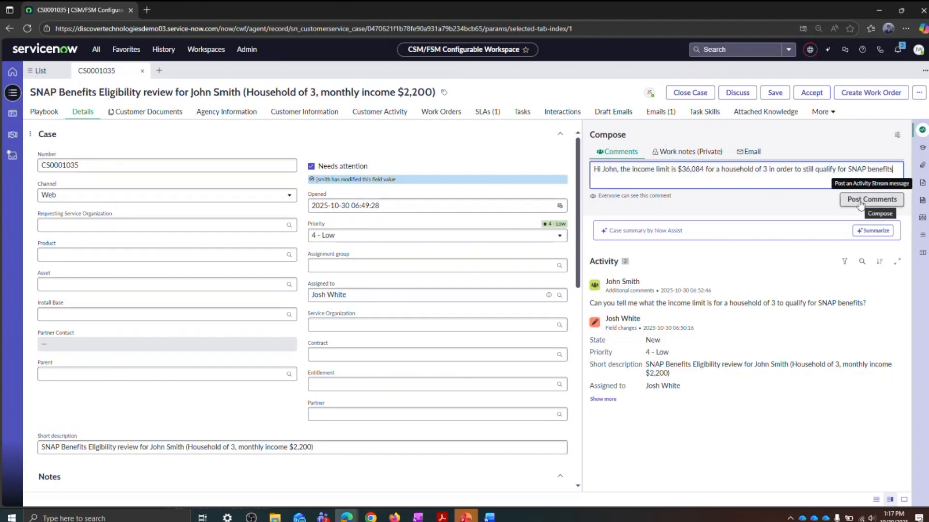
left_click(859, 200)
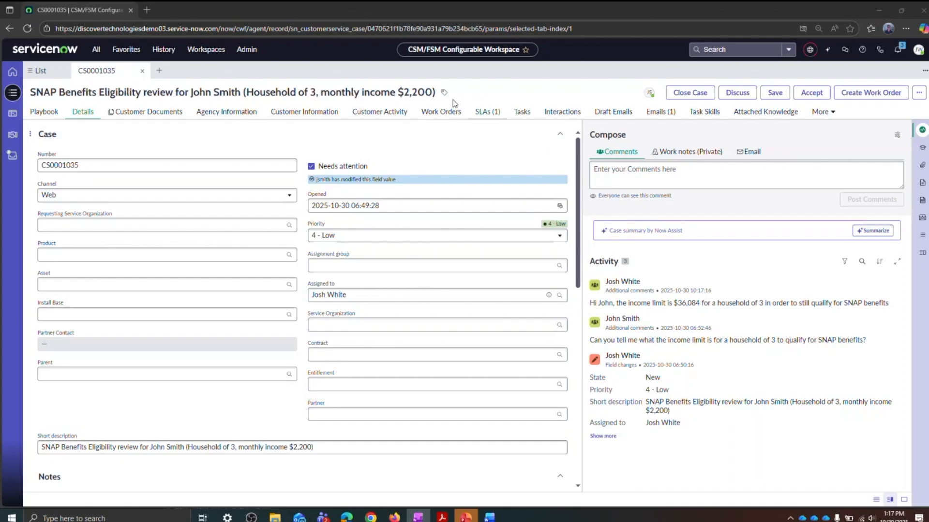
Step: Generate a document summary of Employer_Letter_Eligible 3.pdf in the customer documents, copy its text, and dismiss the summary
left_click(178, 115)
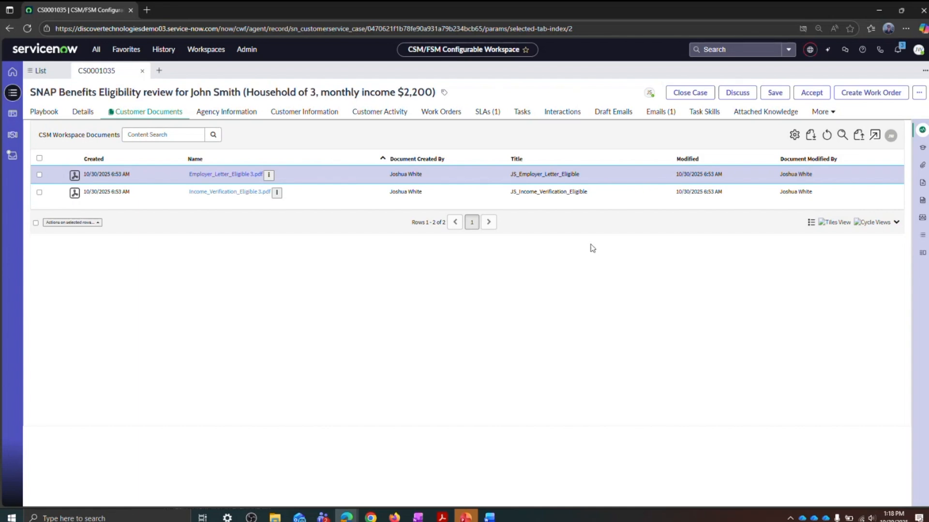
right_click(211, 176)
left_click(237, 248)
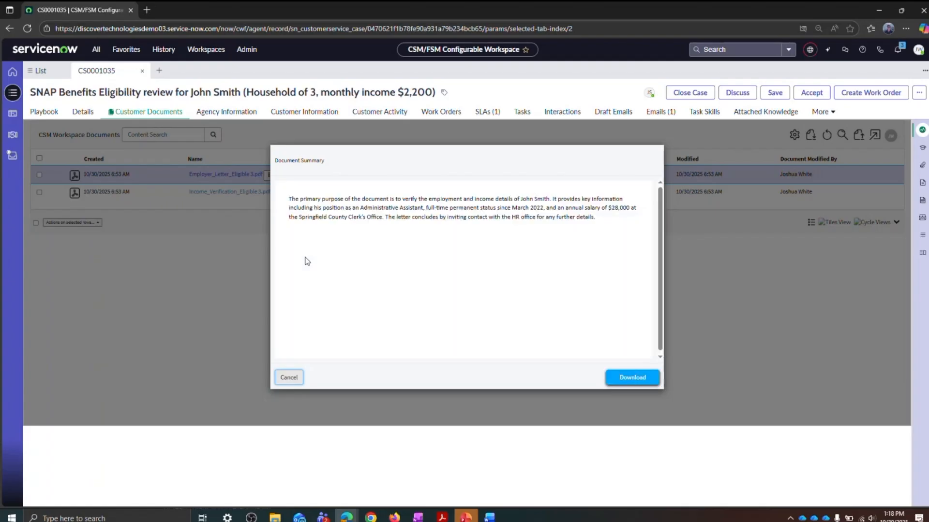
left_click_drag(610, 216, 288, 202)
key("ctrl+c")
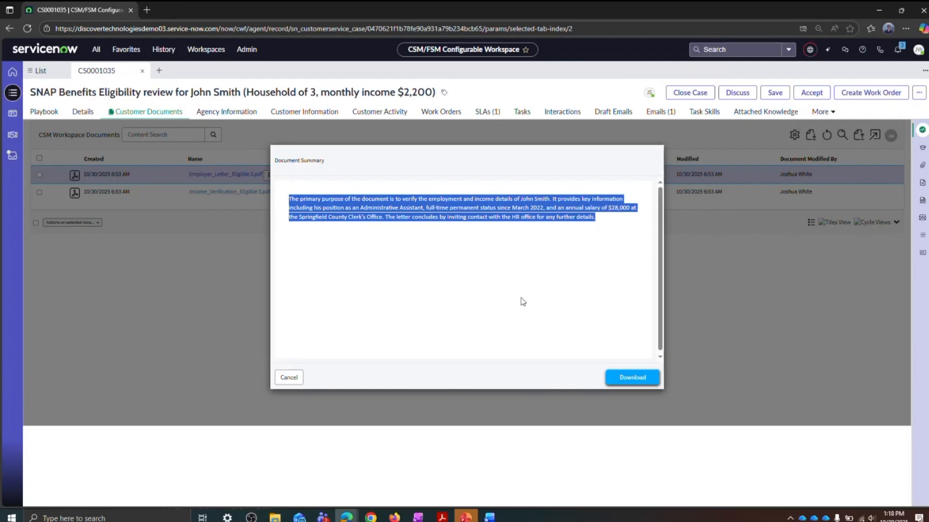
left_click(288, 377)
Step: Post the copied employer letter summary as a private work note on the case
left_click(82, 112)
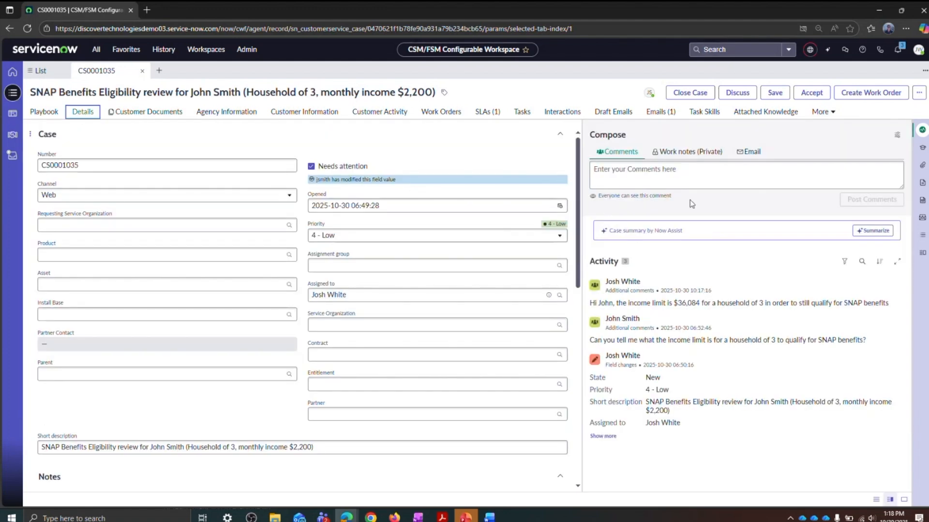
left_click(689, 152)
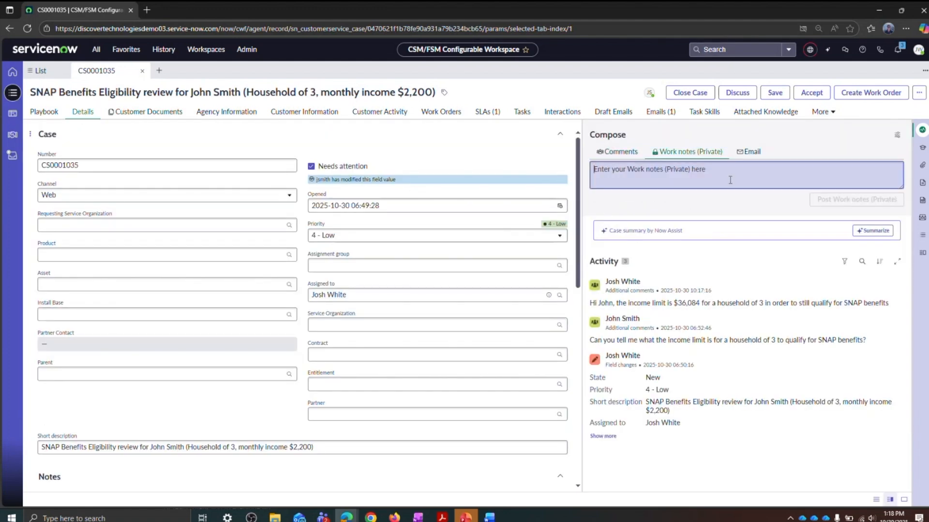
key("ctrl+v")
left_click(861, 223)
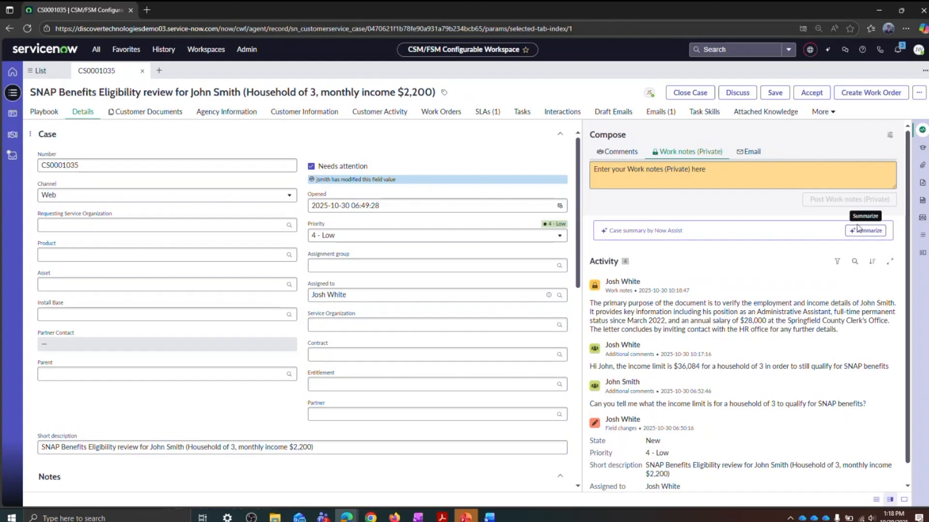
Step: Generate a document summary of Income_Verification_Eligible 3.pdf in the customer documents, copy its text, and dismiss the summary
left_click(148, 112)
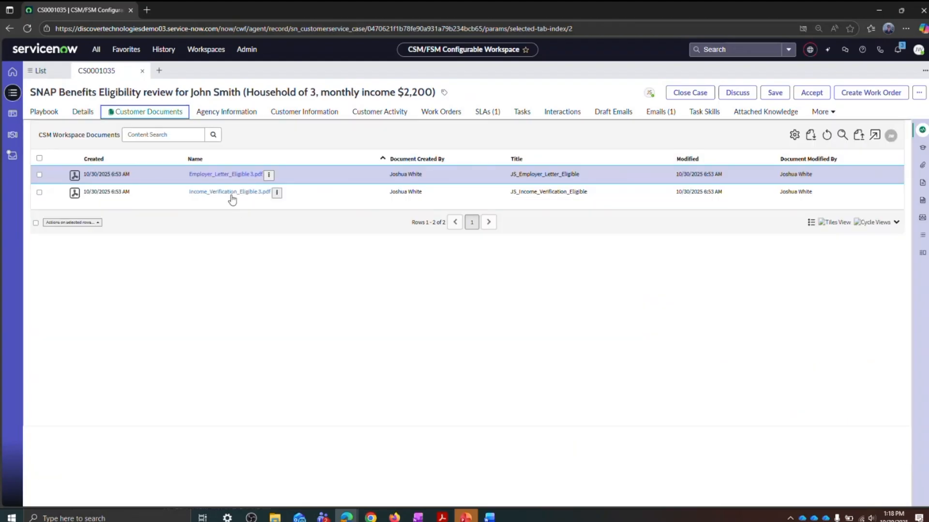
left_click(276, 193)
left_click(277, 269)
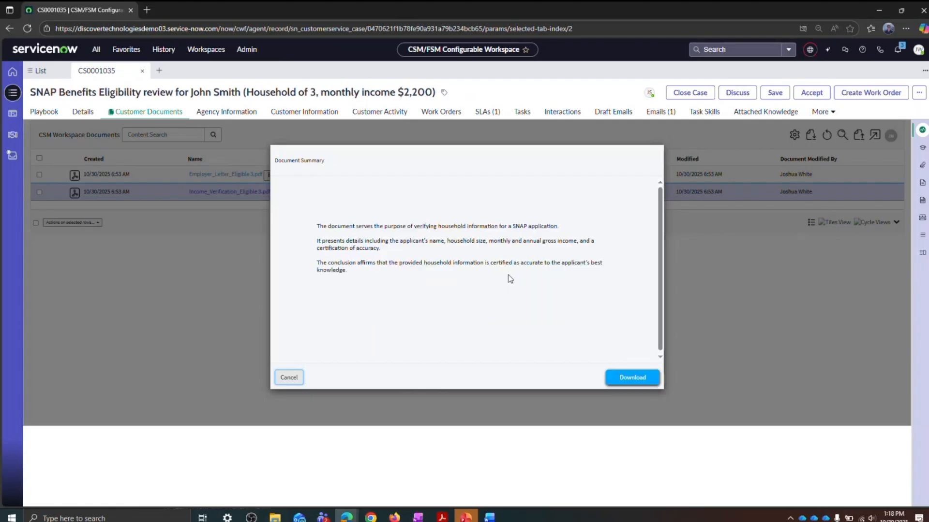
left_click_drag(348, 272, 289, 220)
key("ctrl+c")
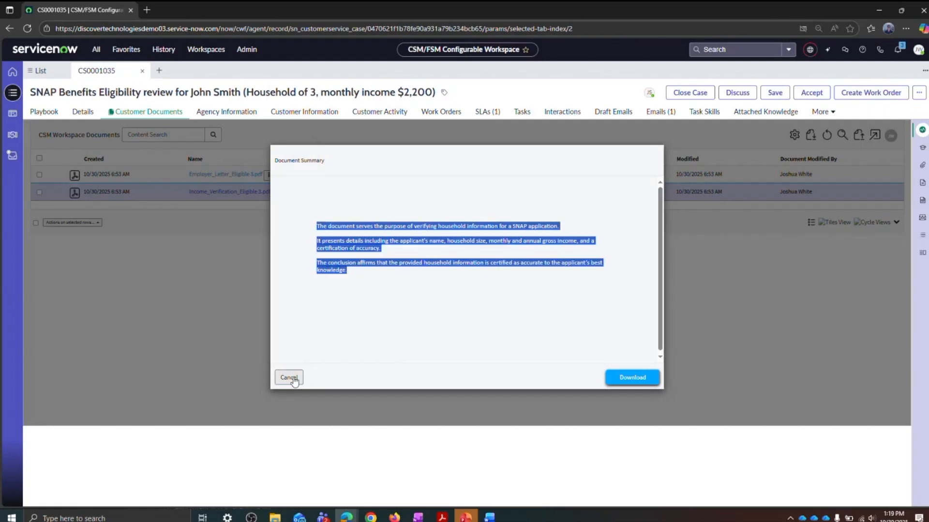
left_click(289, 378)
Step: Post the copied income verification summary as a private work note on the case
left_click(82, 111)
left_click(743, 174)
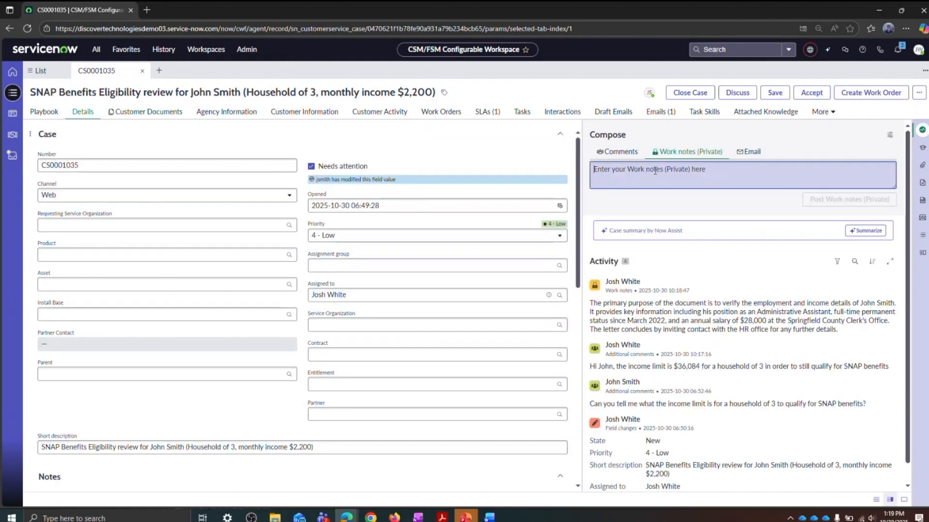
key("ctrl+v")
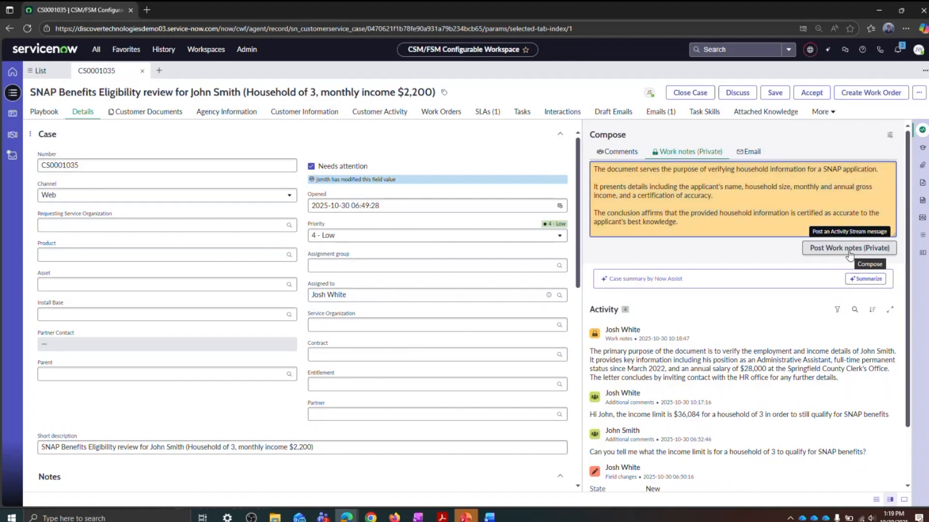
left_click(849, 249)
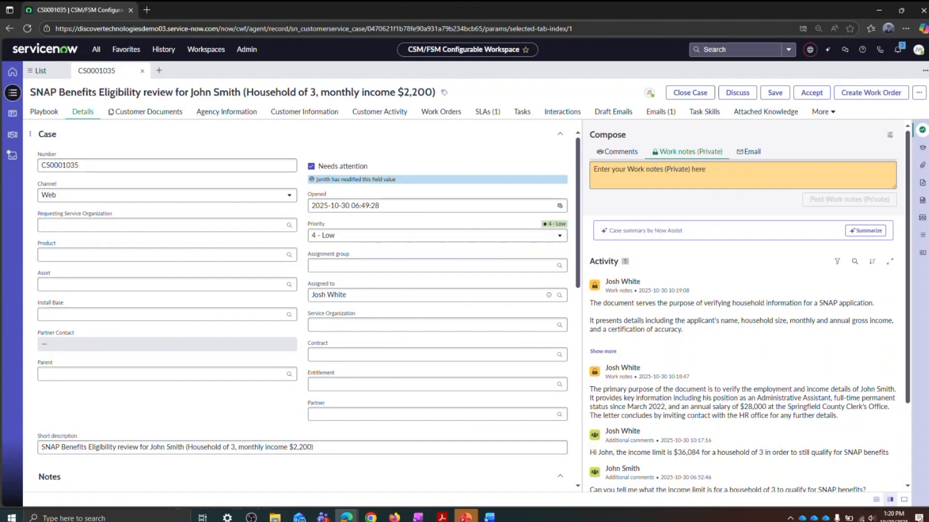
Step: Post a public comment confirming the customer qualifies for SNAP benefits per the documents and income guidelines, with the case moving forward for final approval
key("alt+Tab")
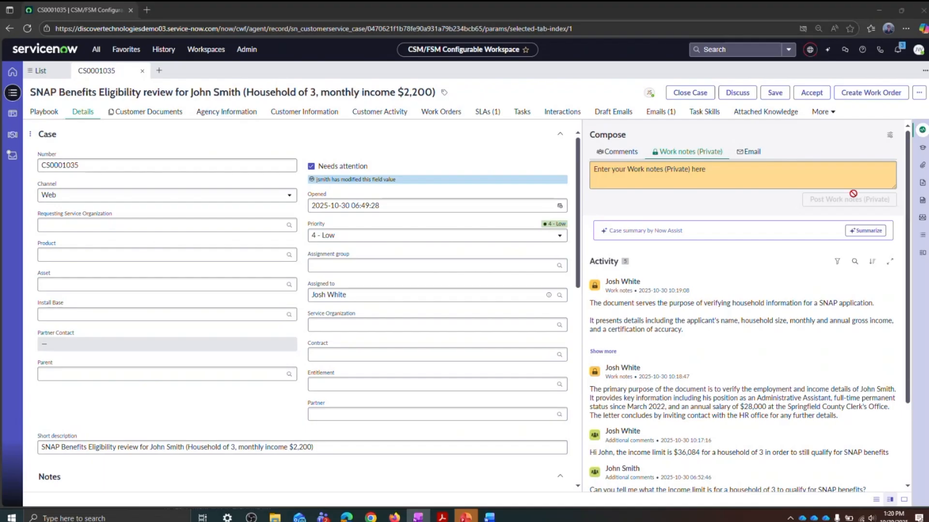
left_click(617, 151)
left_click(699, 174)
type("John, based on the documents you've provided and the income guidelines, I'm happy to confirm that you do qualify for SNAP benefits. Your eligibility case will now move forward for final approval.")
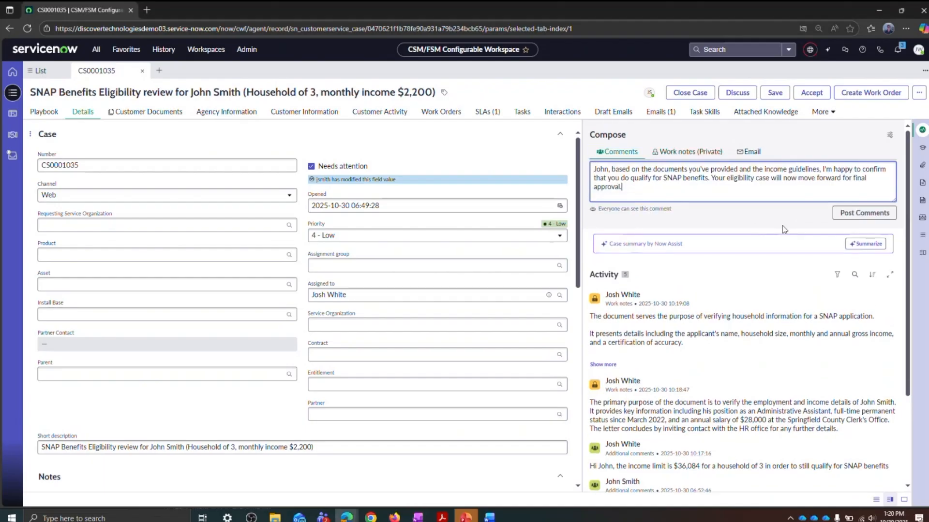
left_click(852, 214)
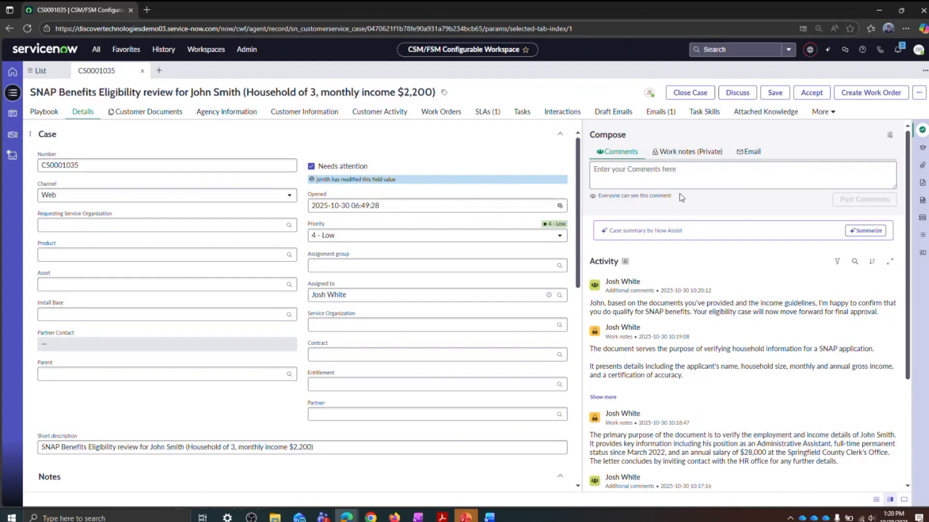
Step: Start a new Now Assist chat, generate resolution notes for the open SNAP eligibility case, and copy them
left_click(708, 98)
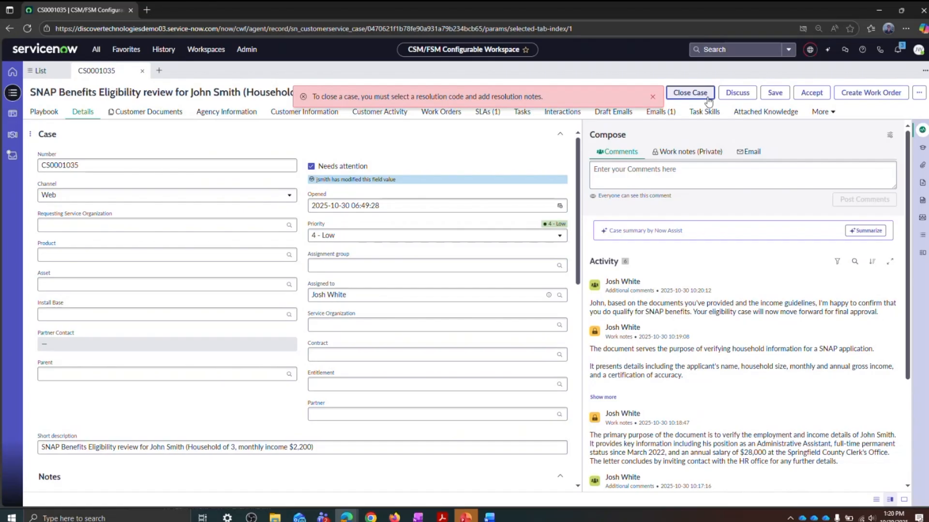
left_click(654, 97)
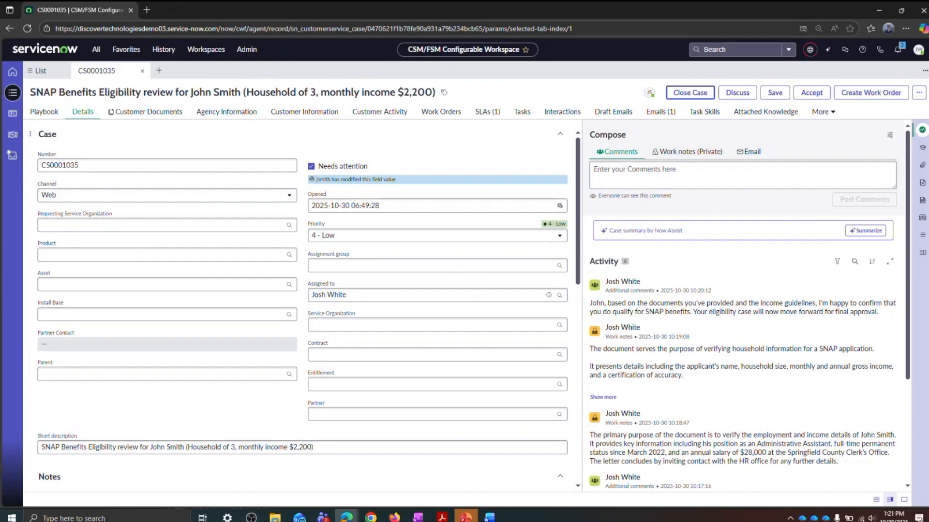
left_click(825, 52)
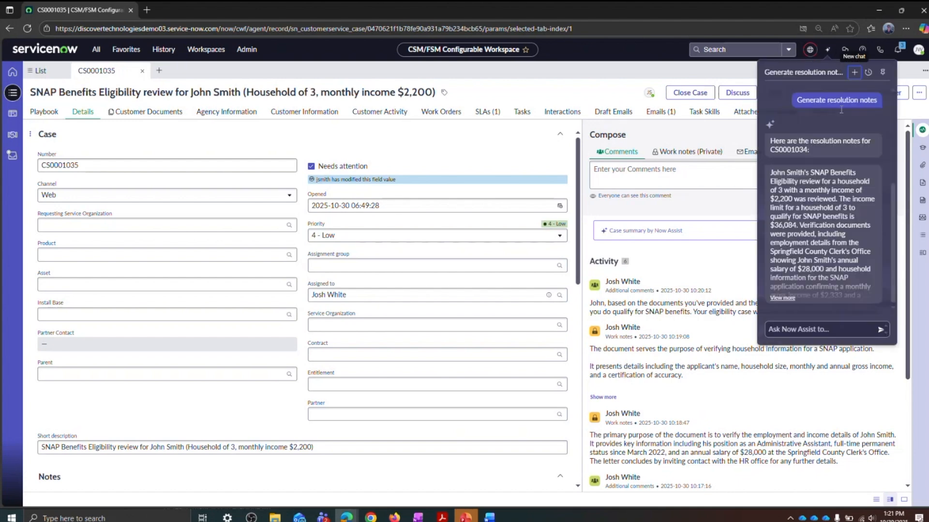
left_click(869, 72)
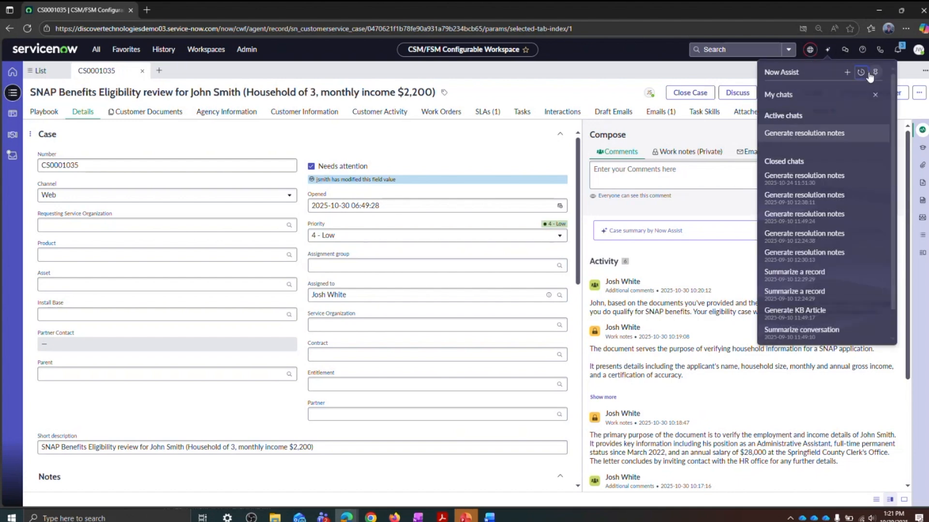
left_click(848, 72)
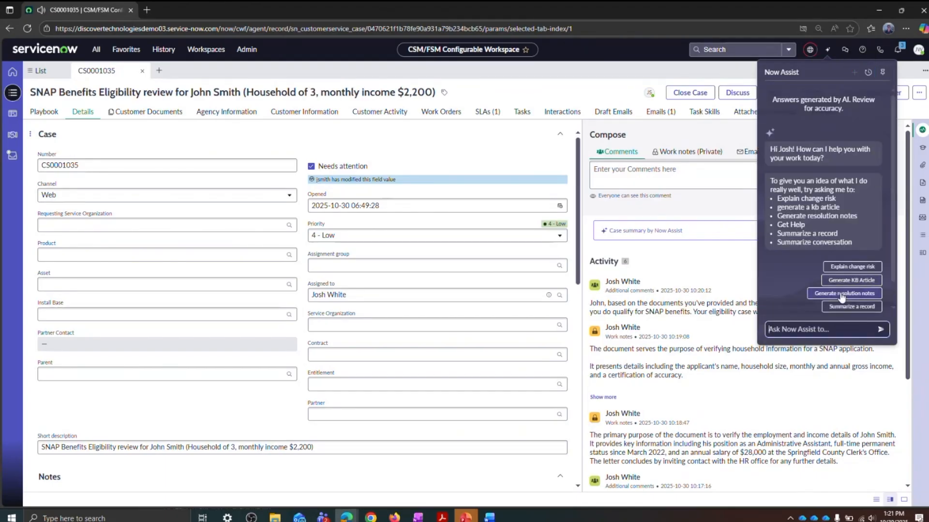
left_click(820, 295)
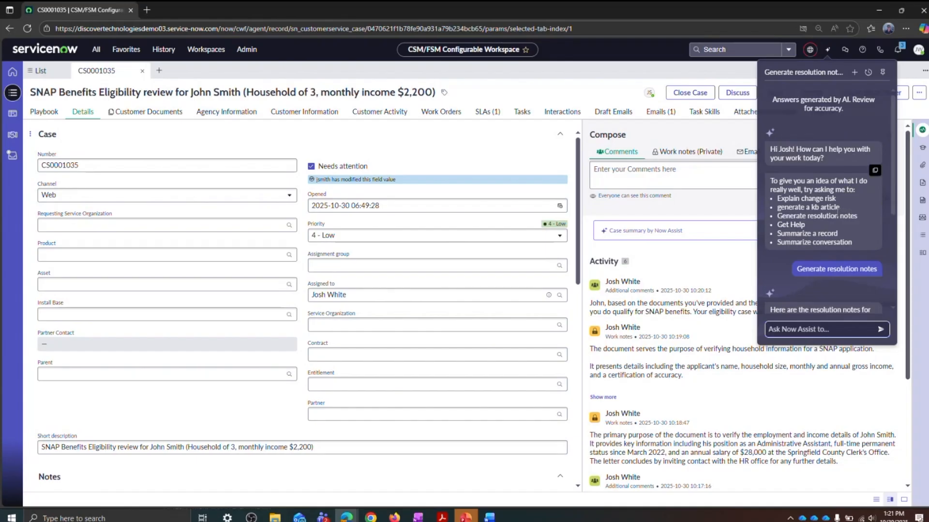
scroll(837, 211, "down", 4)
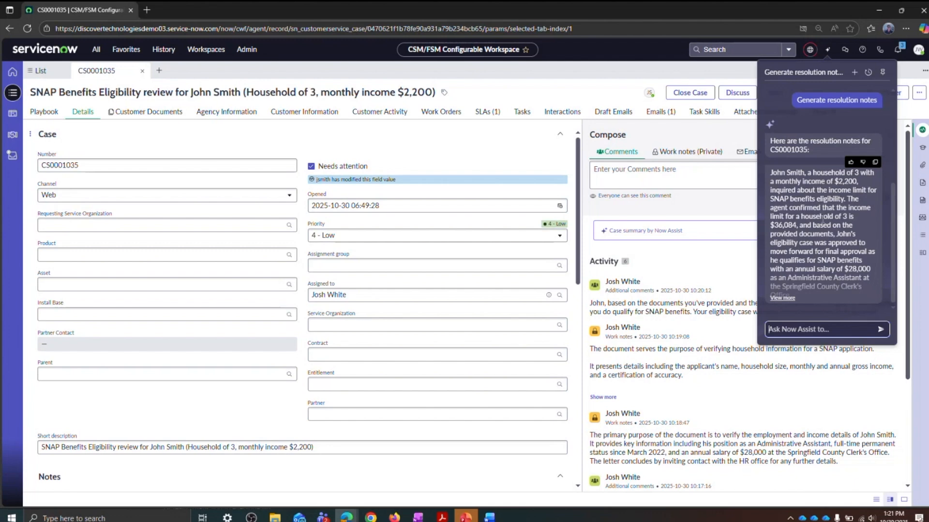
left_click(875, 164)
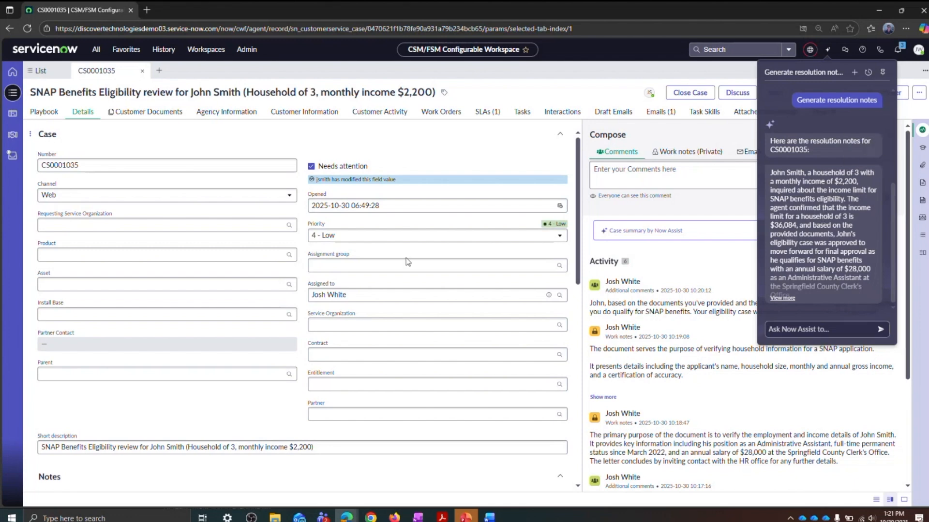
Step: Paste the generated notes into the Resolution notes of the case's closure information
left_click(386, 153)
scroll(376, 197, "down", 4)
scroll(375, 197, "down", 4)
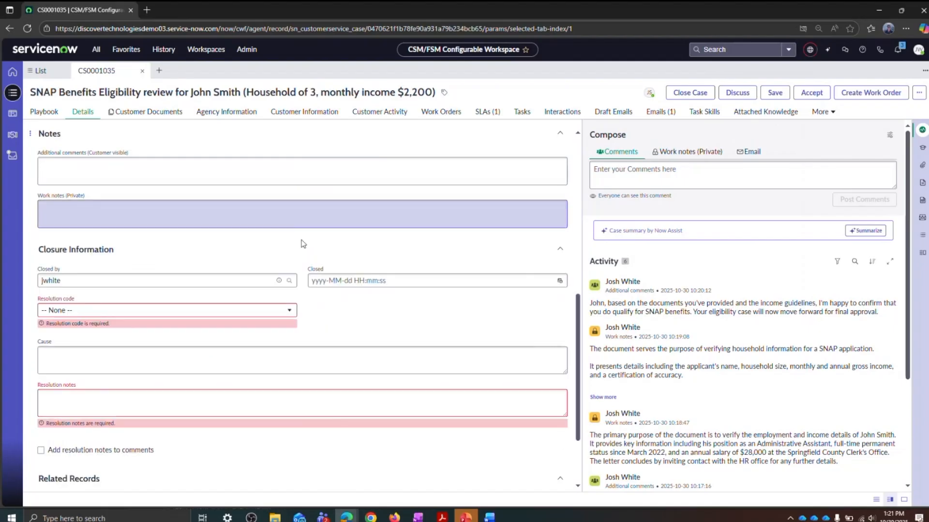
left_click(171, 354)
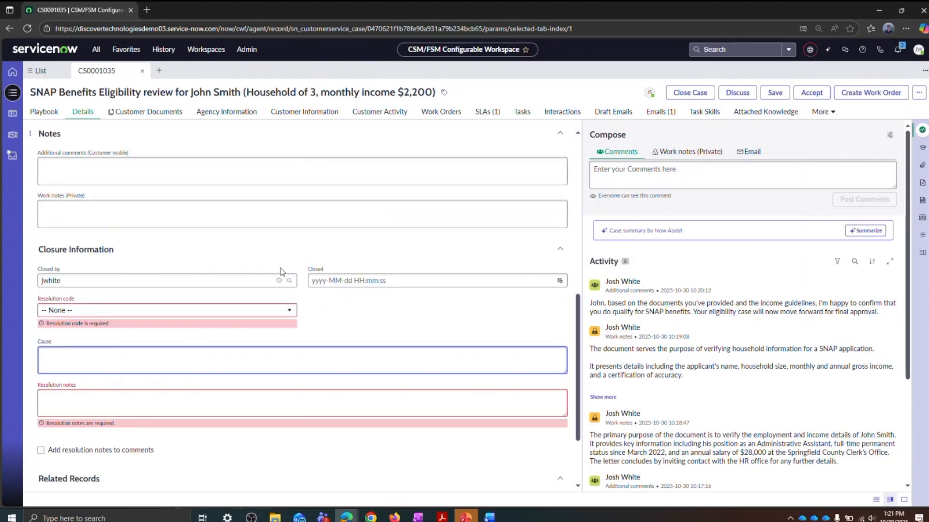
left_click(121, 397)
key("ctrl+v")
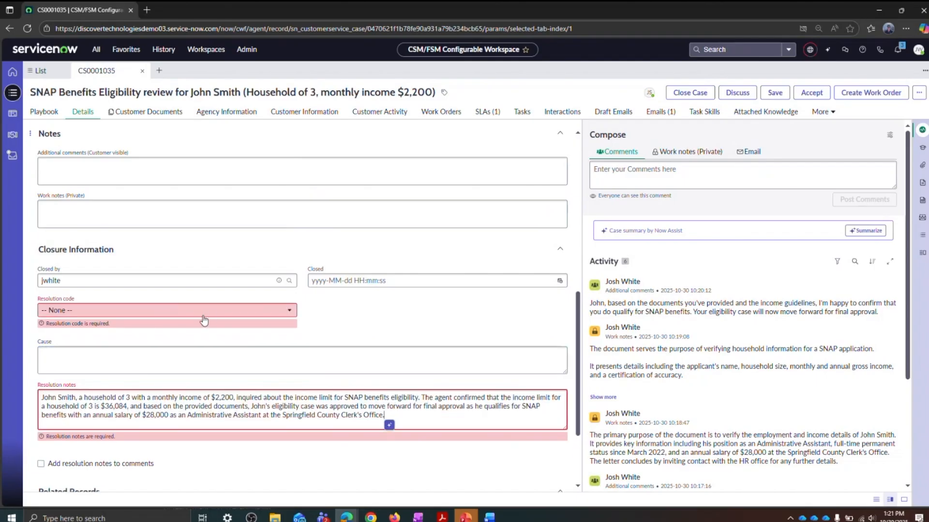
Step: Set the resolution code to "Solved – Fixed by Support/Guidance provided" and close the case
left_click(211, 312)
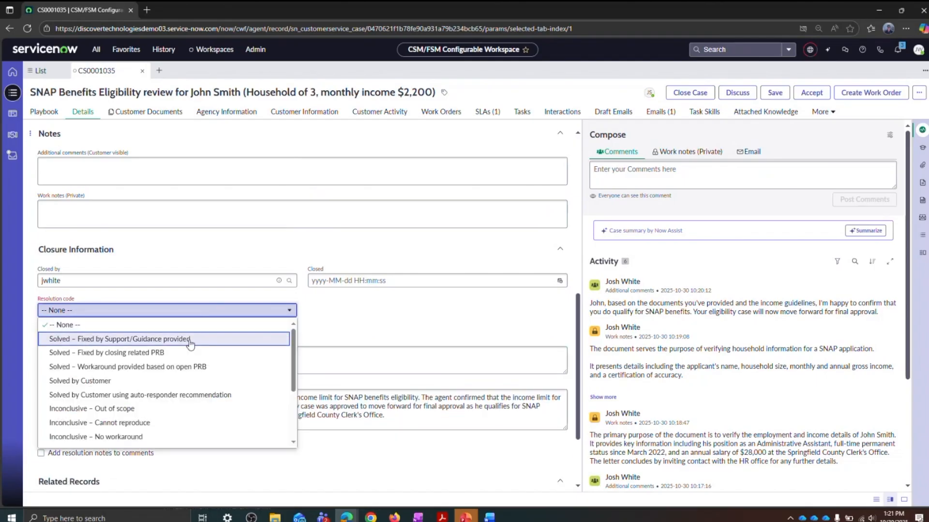
left_click(190, 340)
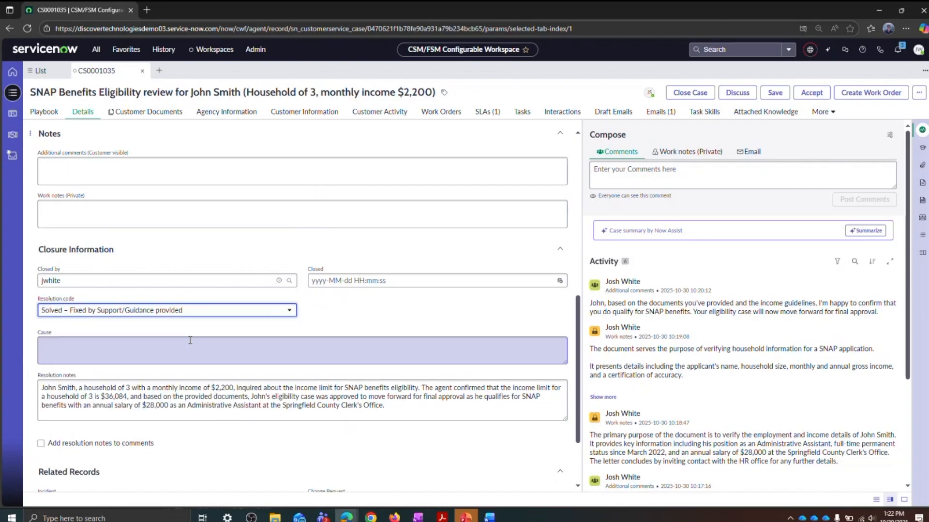
left_click(704, 97)
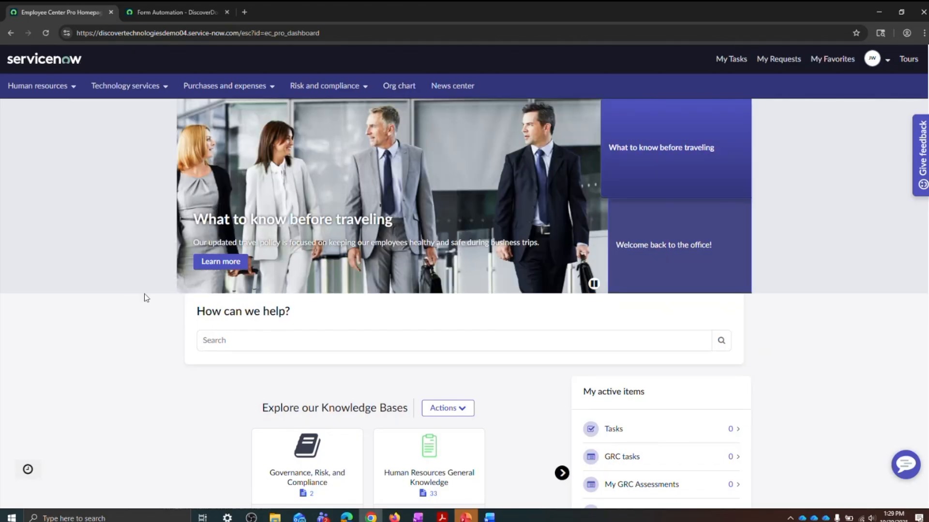
Step: Open the G-559 Exit Clearance Form request from the IT for IT topic in Employee Center
scroll(126, 288, "down", 4)
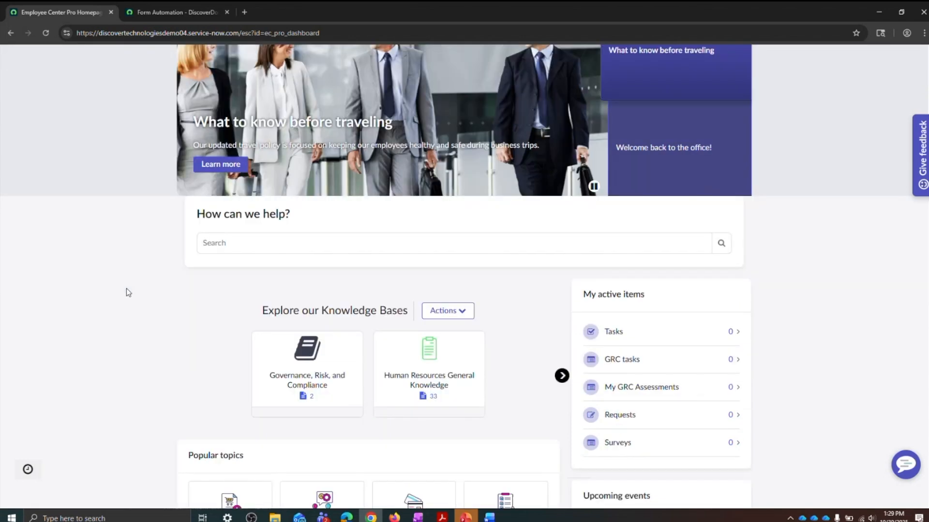
scroll(126, 281, "down", 2)
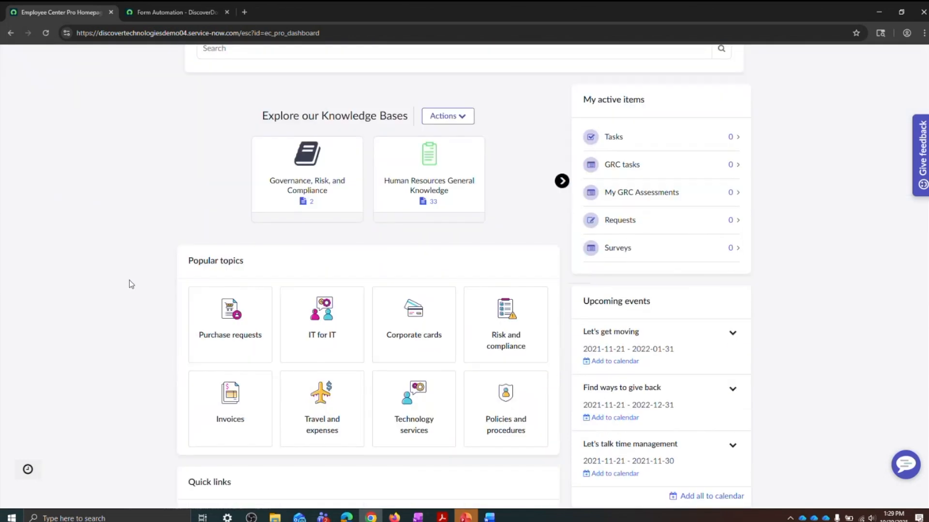
left_click(317, 332)
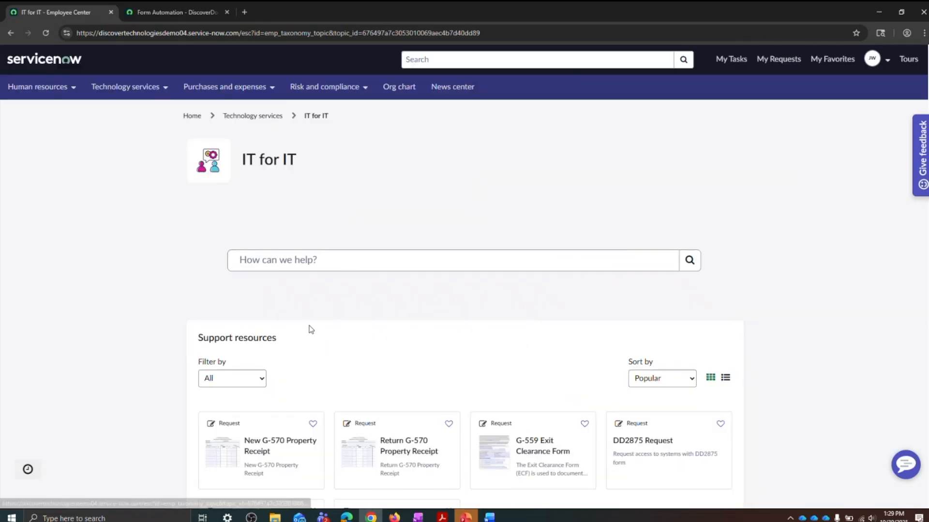
scroll(160, 242, "down", 2)
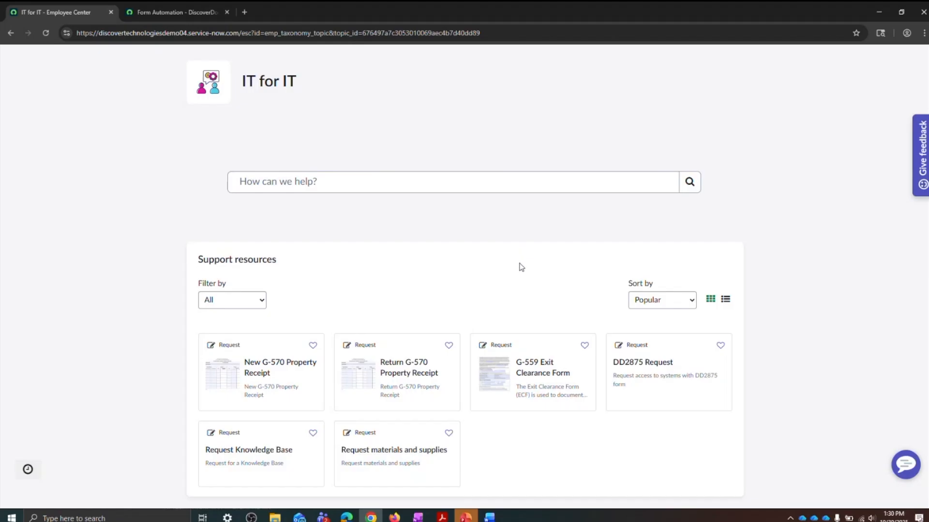
left_click(532, 366)
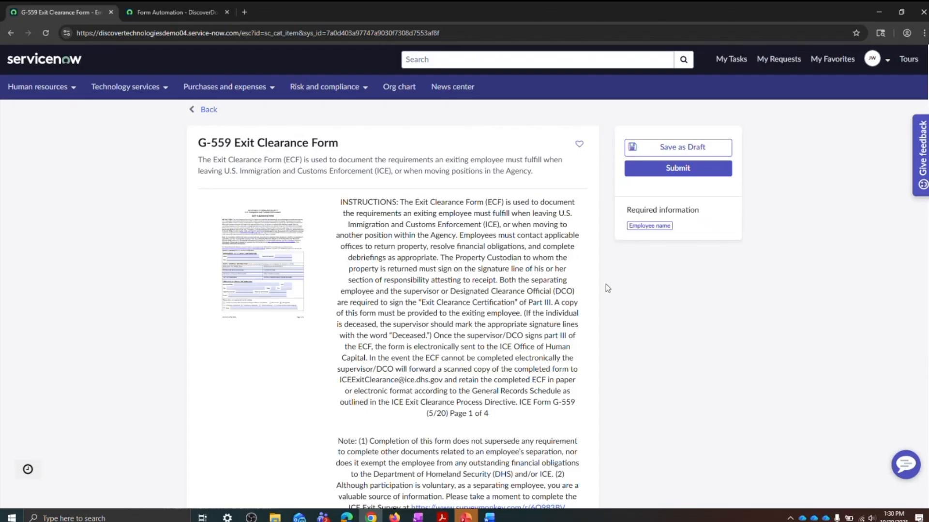
Step: Look up the exiting employee by first name and select the match as the form's Employee name
scroll(610, 285, "down", 10)
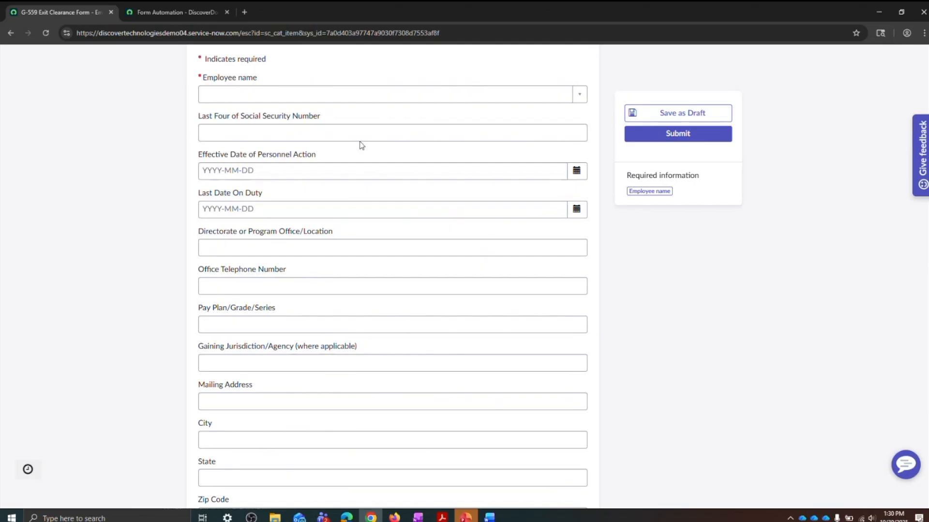
left_click(321, 100)
type("josh")
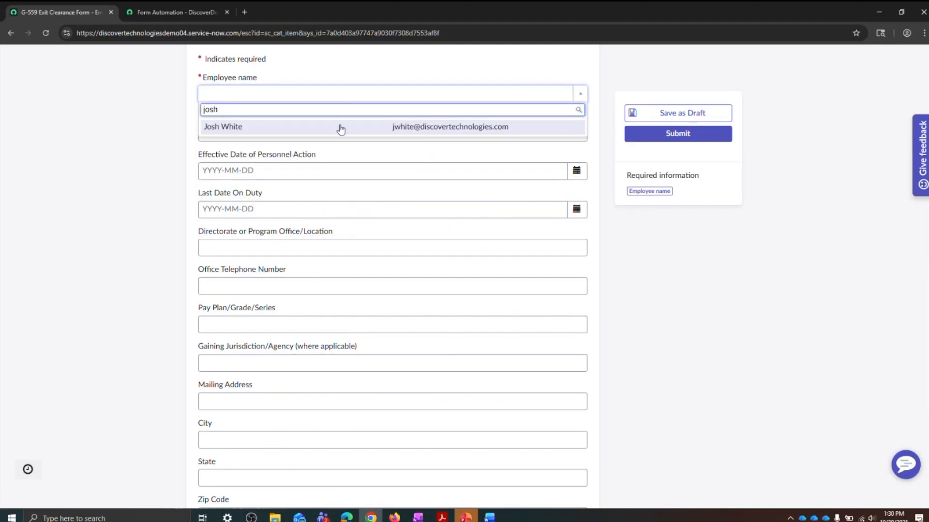
left_click(340, 130)
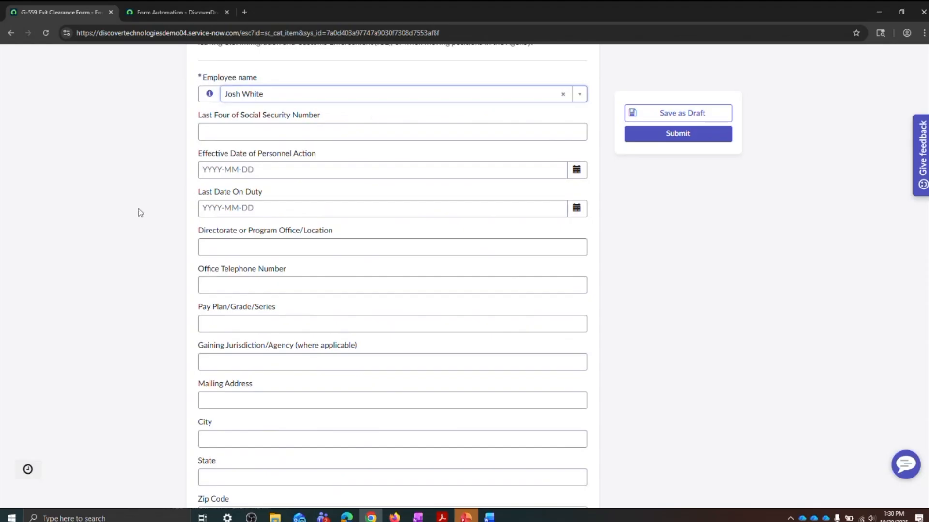
Step: Set Last Date On Duty to 2025-10-30 and Directorate or Program Office/Location to Washington
scroll(143, 208, "down", 5)
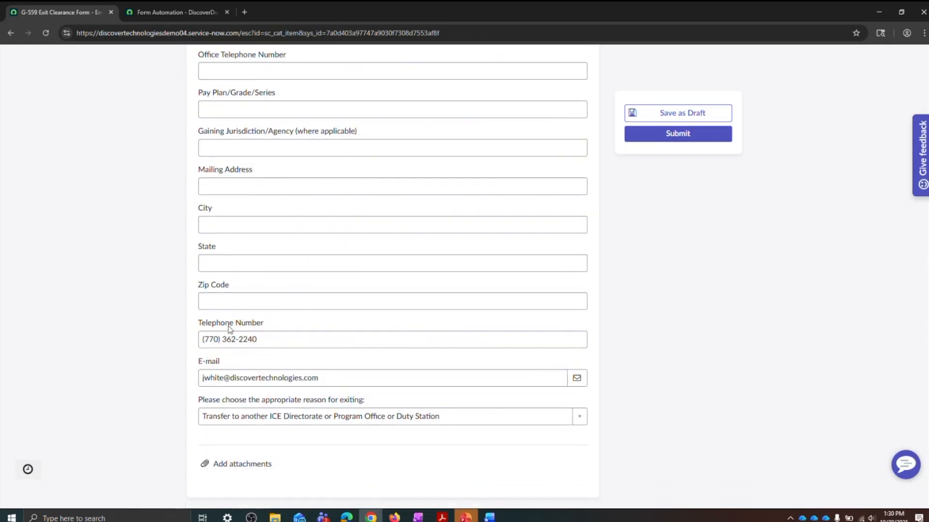
scroll(441, 338, "up", 4)
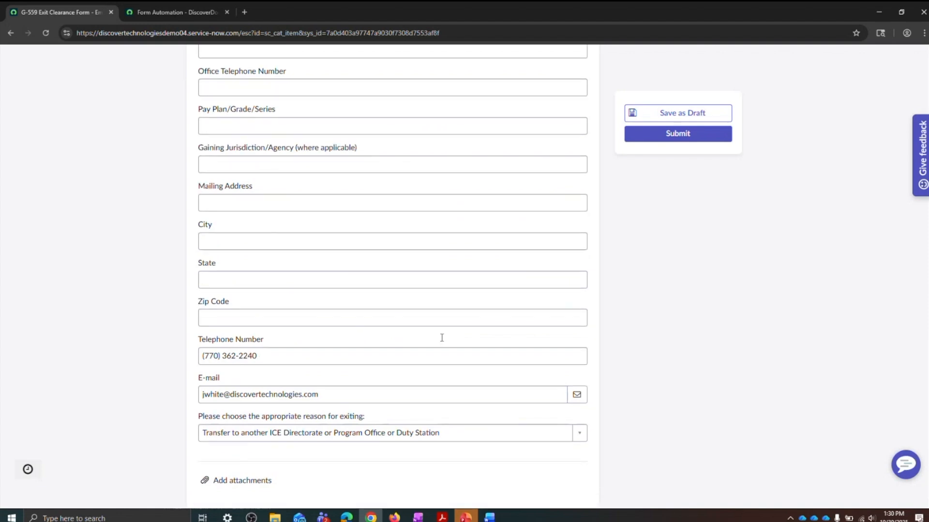
scroll(443, 343, "up", 2)
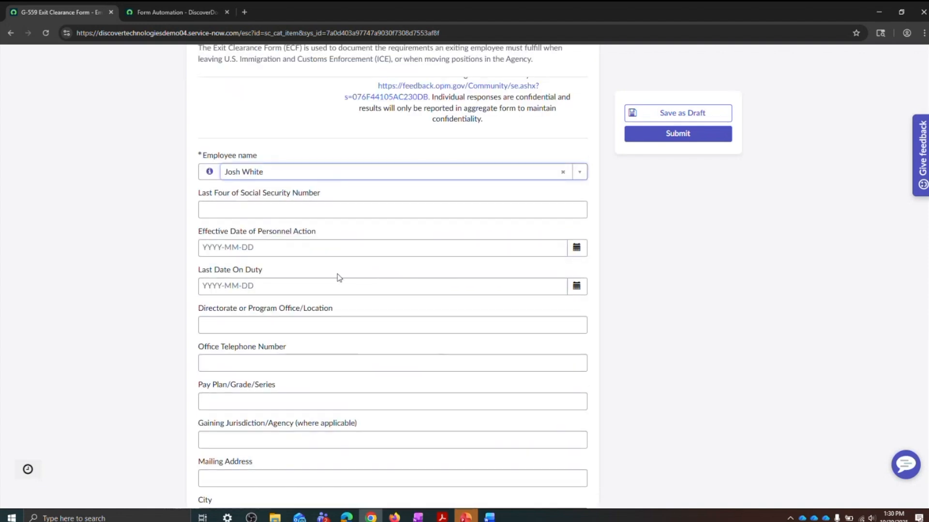
left_click(576, 286)
left_click(642, 393)
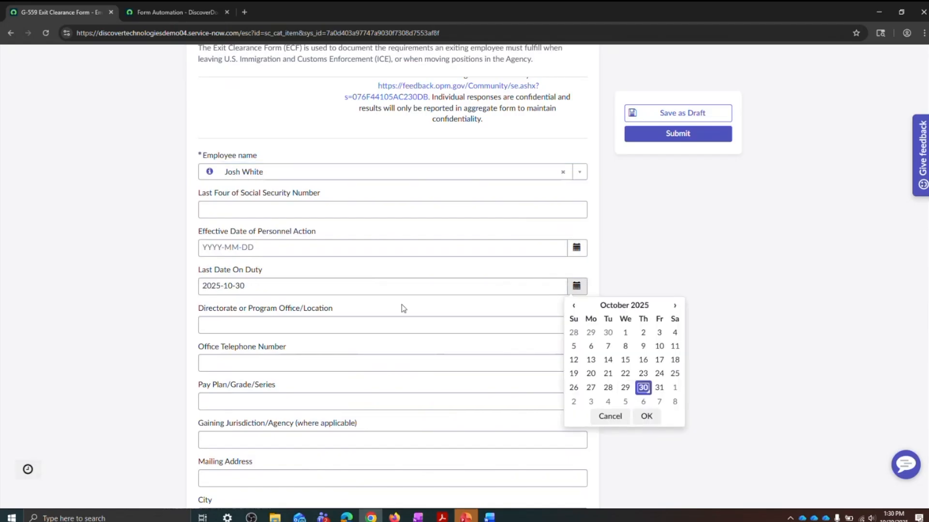
scroll(272, 232, "down", 2)
left_click(290, 226)
type("Washington")
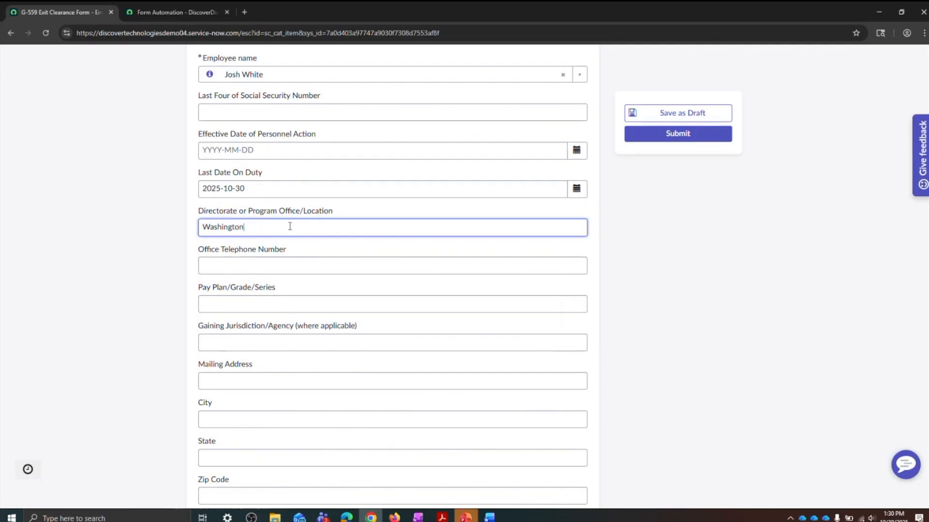
Step: Fill in the employee's mailing address, city and state on the exit clearance form
left_click(304, 378)
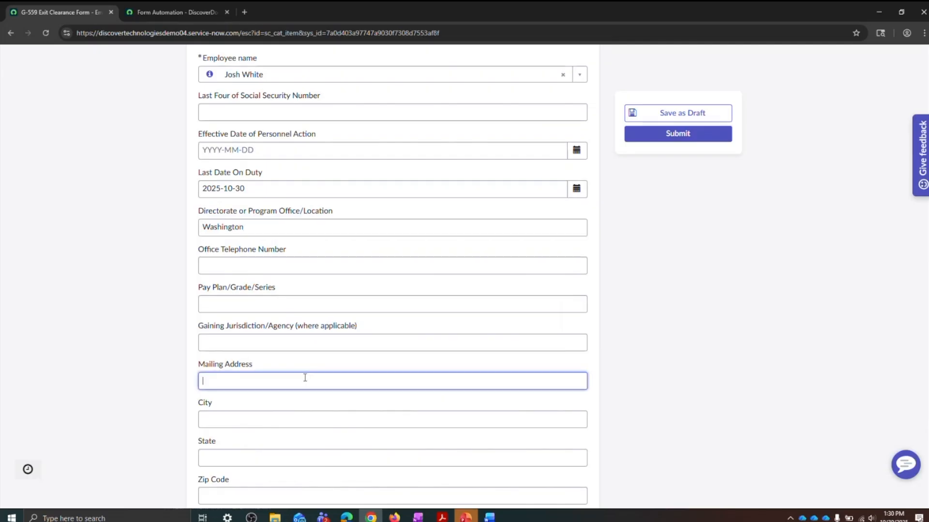
type("123 Main St")
key("Tab")
type("DC")
key("Tab")
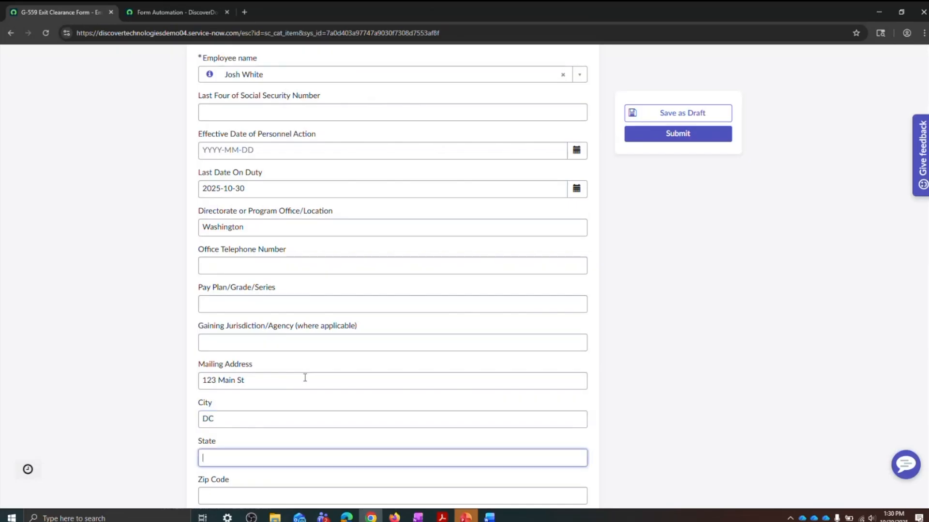
type("Wa")
key("BackSpace")
key("BackSpace")
type("DC")
left_click_drag(253, 416, 200, 424)
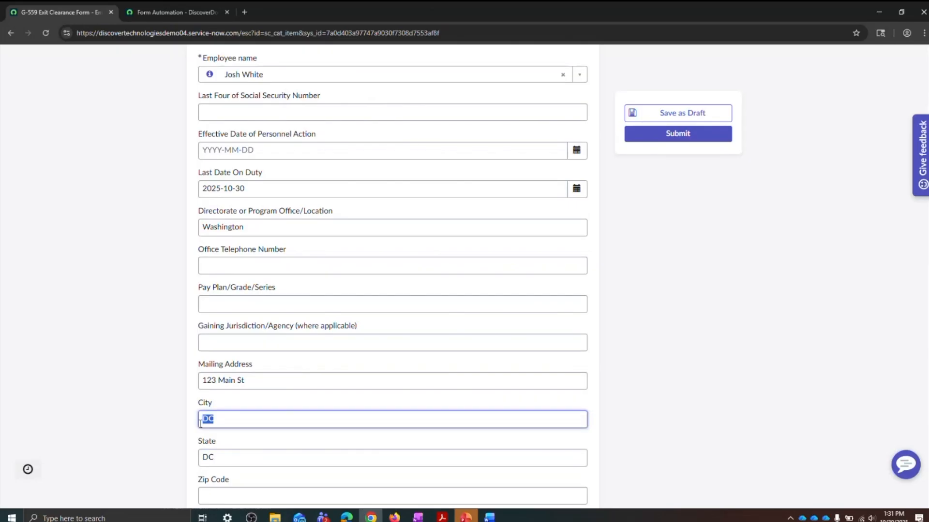
type("Washington")
Step: Check the completed fields and submit the G-559 exit clearance request
scroll(408, 362, "down", 4)
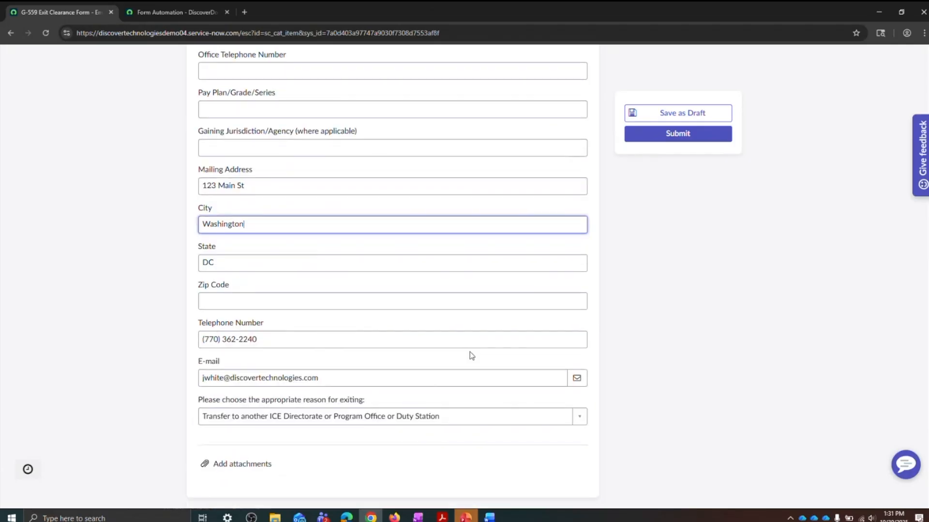
scroll(496, 337, "up", 2)
scroll(496, 337, "up", 4)
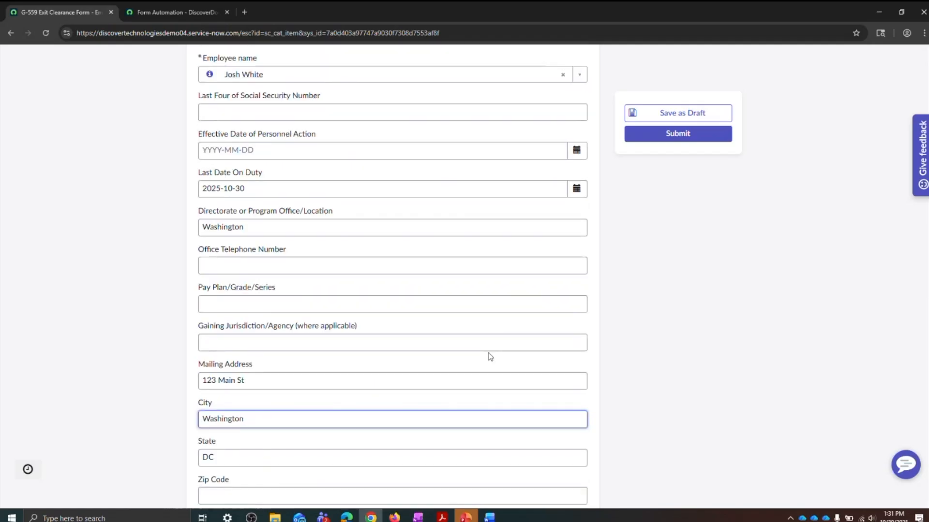
left_click(690, 140)
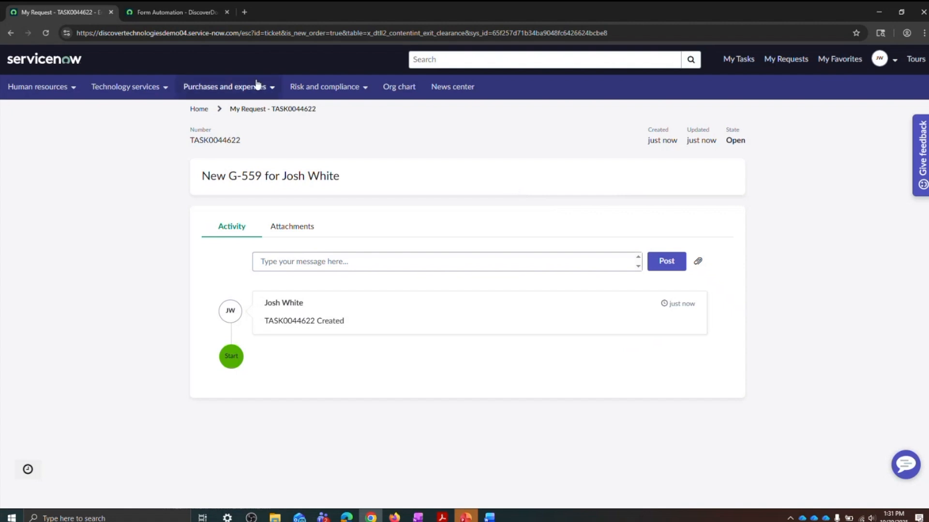
mouse_move(196, 14)
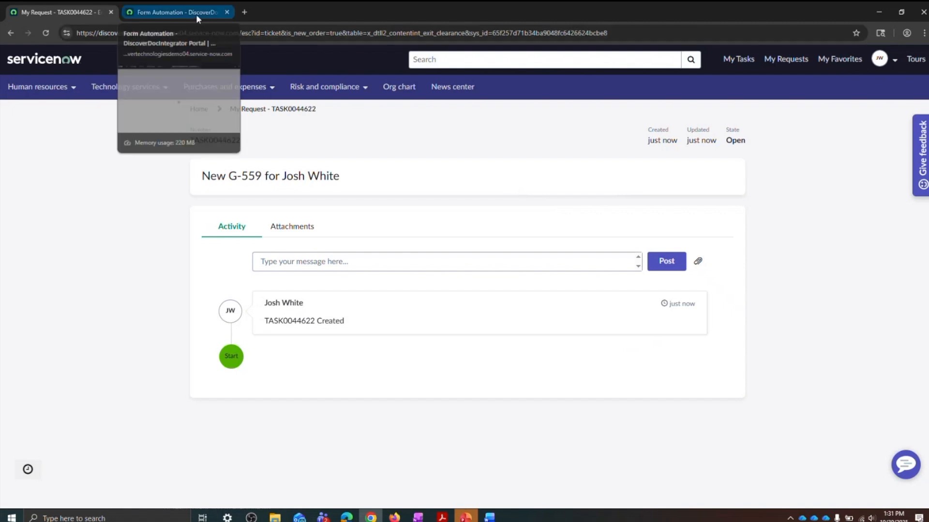
left_click(195, 14)
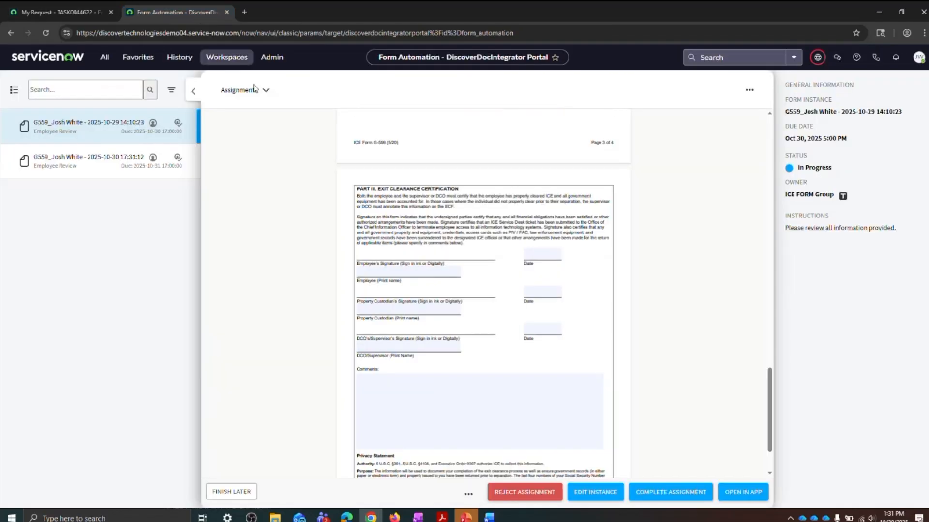
left_click(196, 94)
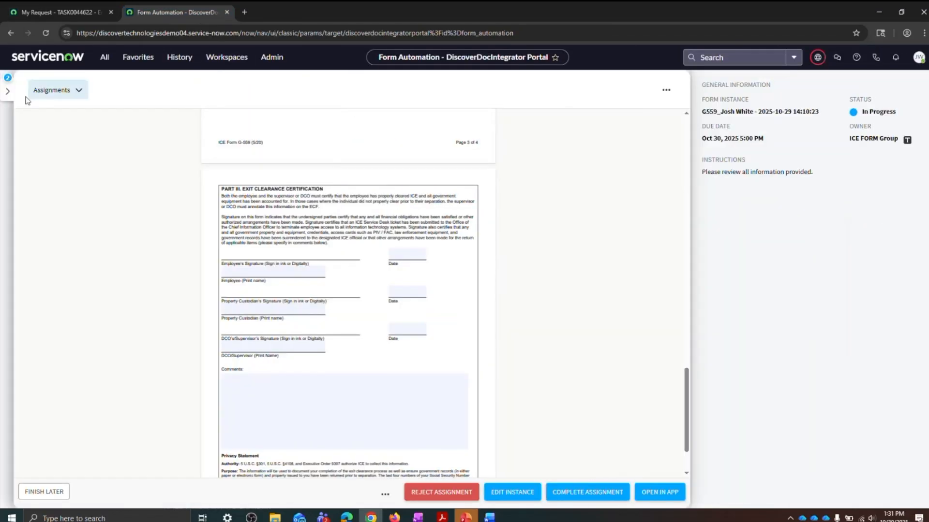
left_click(6, 99)
left_click(124, 162)
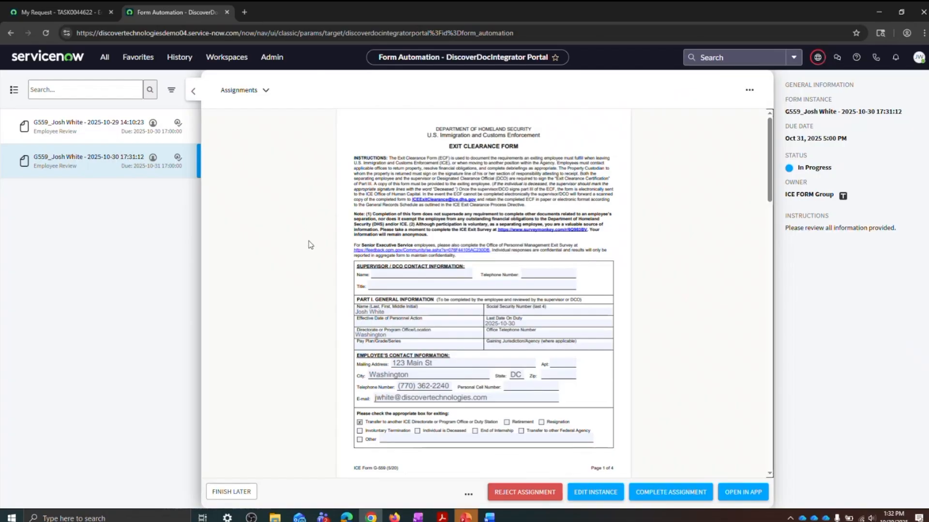
left_click(194, 91)
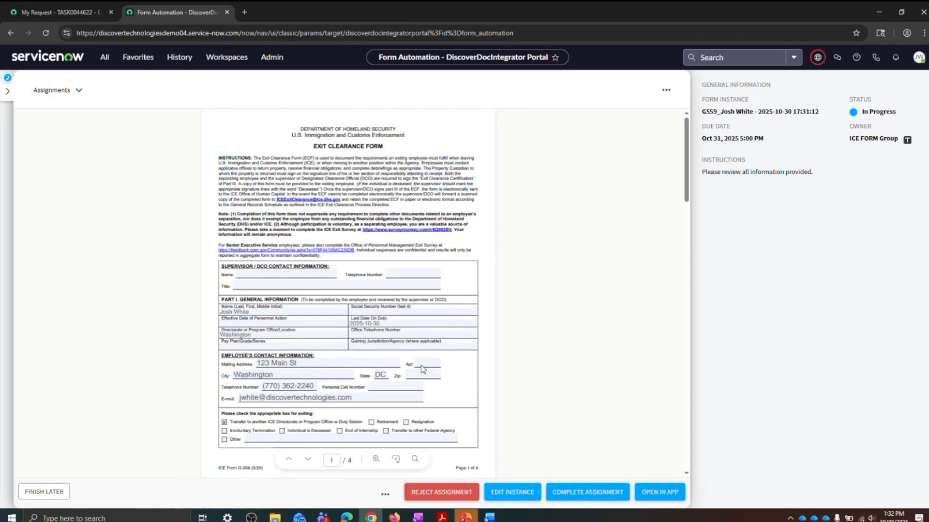
Step: Review the prefilled fields on the form's first page at 125% zoom and check its sequence of assignments
left_click(376, 460)
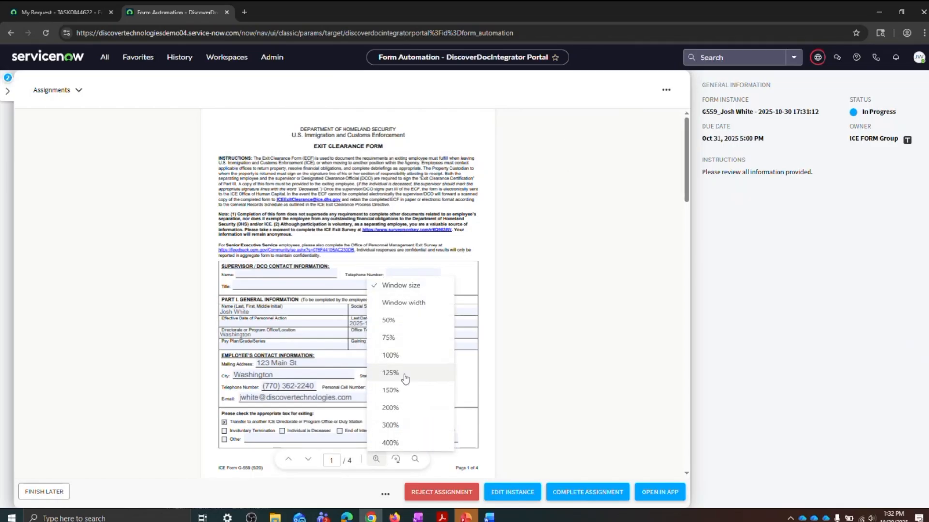
left_click(404, 377)
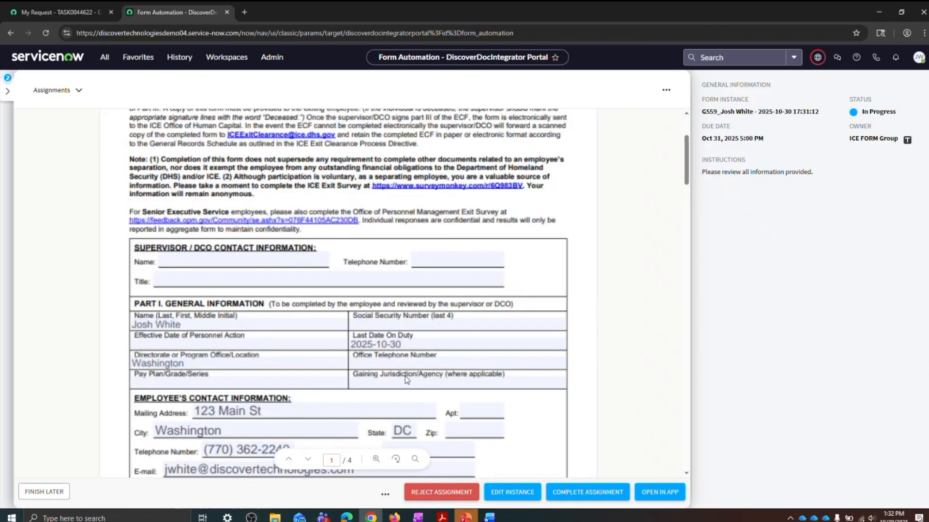
scroll(624, 290, "down", 3)
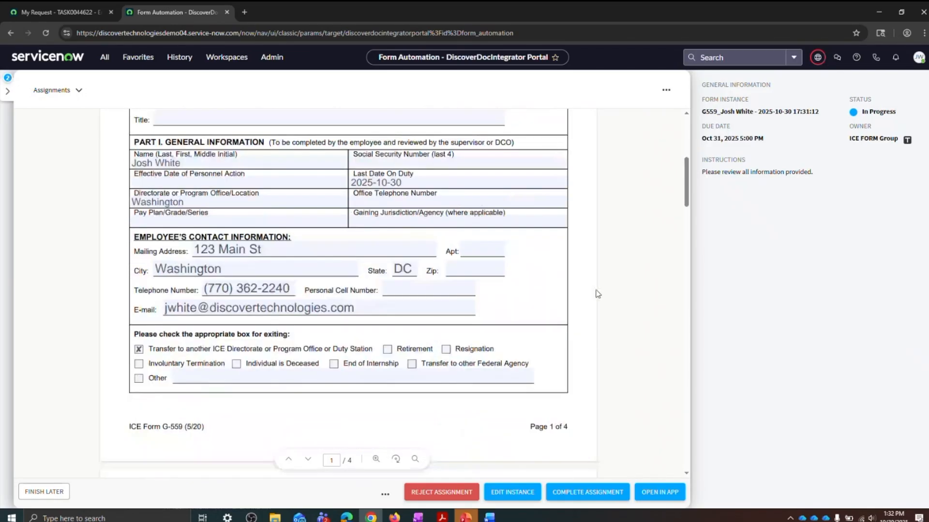
scroll(590, 294, "up", 2)
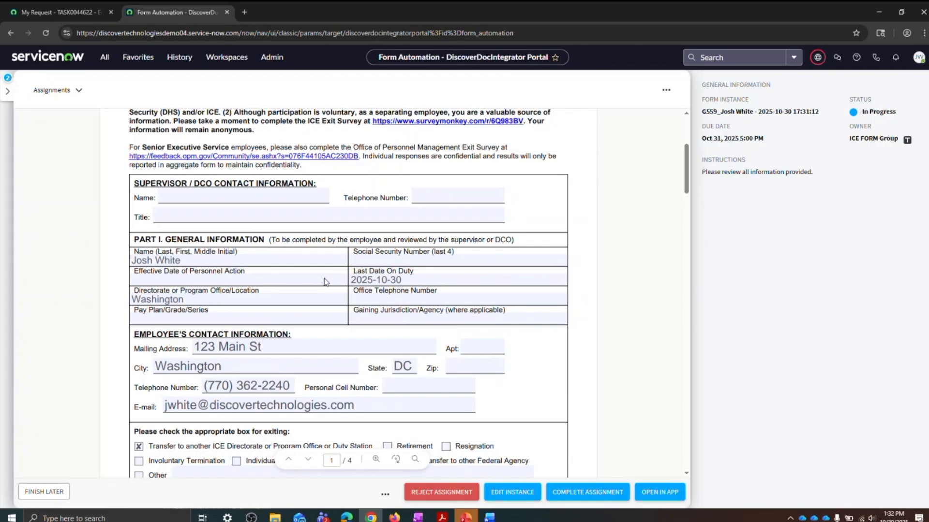
scroll(324, 281, "down", 2)
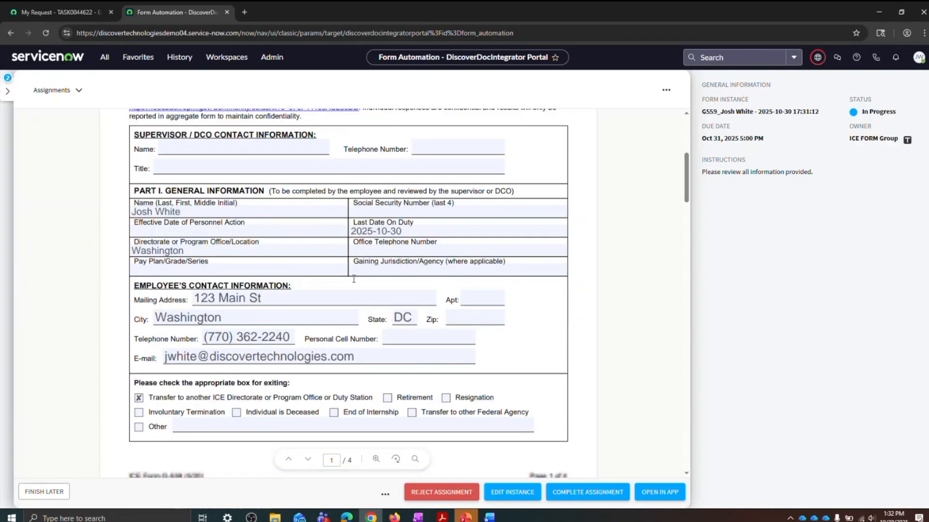
scroll(471, 328, "up", 1)
scroll(471, 327, "up", 2)
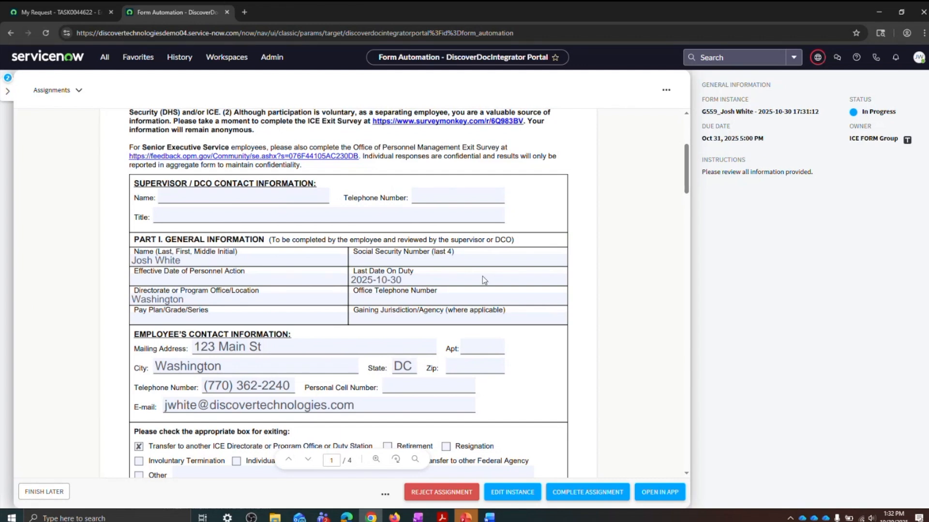
left_click(74, 98)
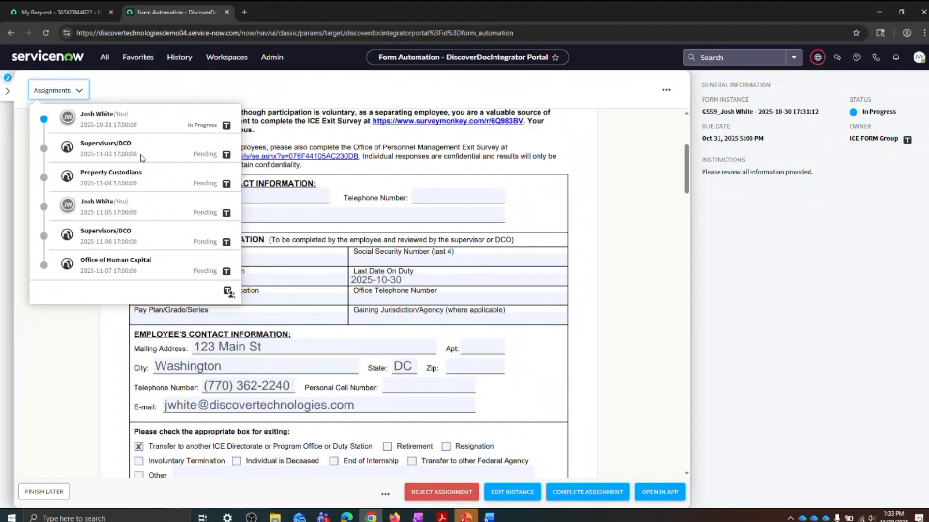
left_click(67, 91)
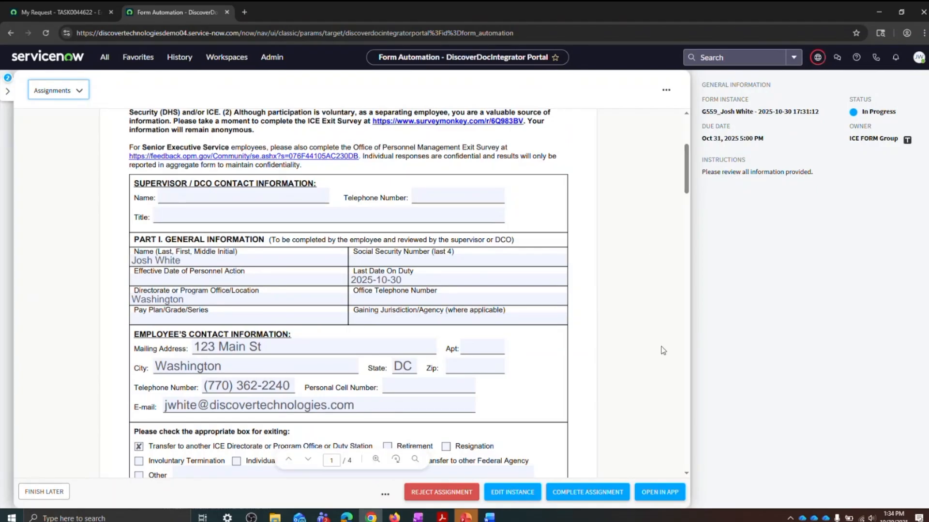
Step: Open the form in the local PDF application through Microsoft OneDrive, then enlarge and reposition its window
left_click(665, 493)
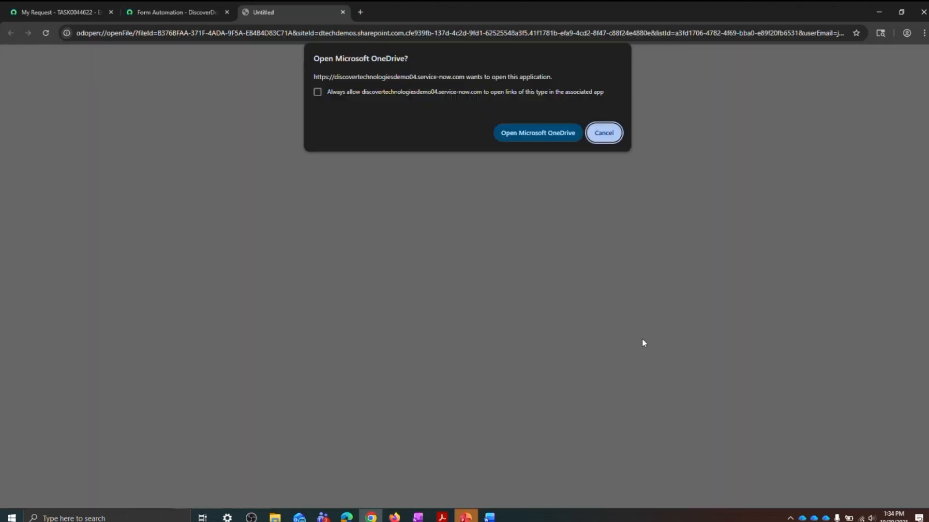
left_click(547, 130)
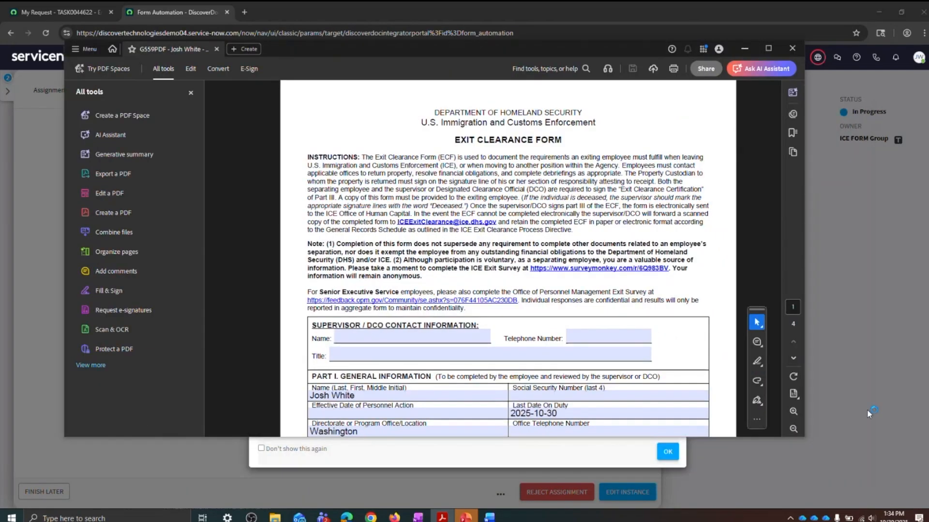
left_click_drag(804, 439, 895, 507)
left_click_drag(657, 51, 628, 31)
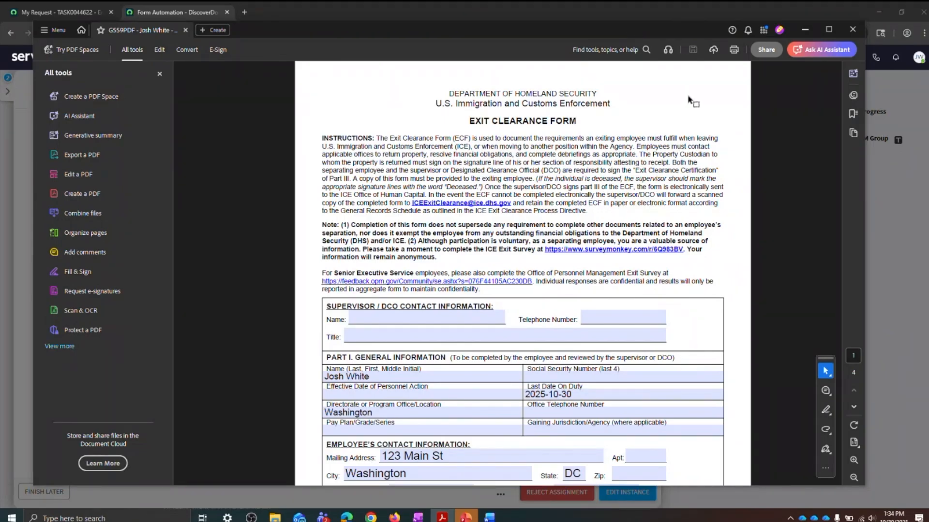
Step: Enter the employee's full name in the Employee (Print name) field of Part III, Exit Clearance Certification
scroll(690, 100, "down", 5)
scroll(670, 187, "up", 3)
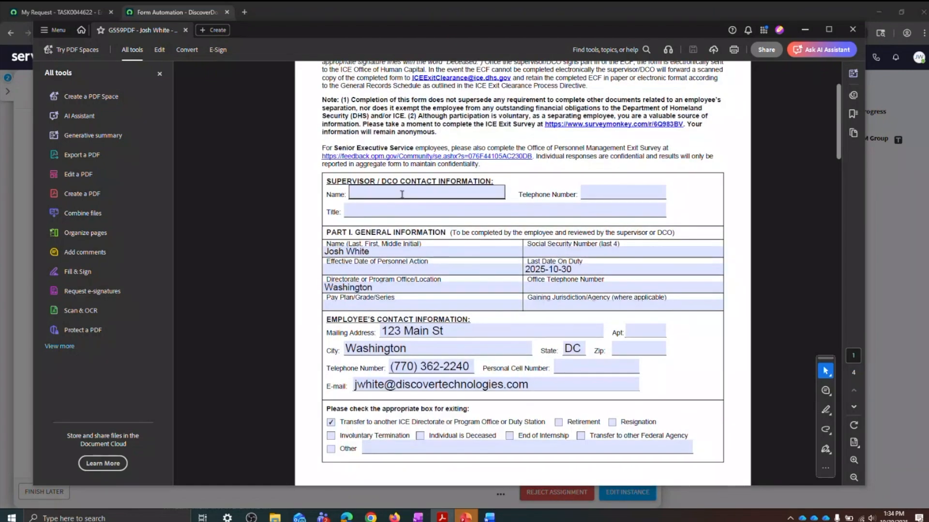
scroll(400, 179, "down", 20)
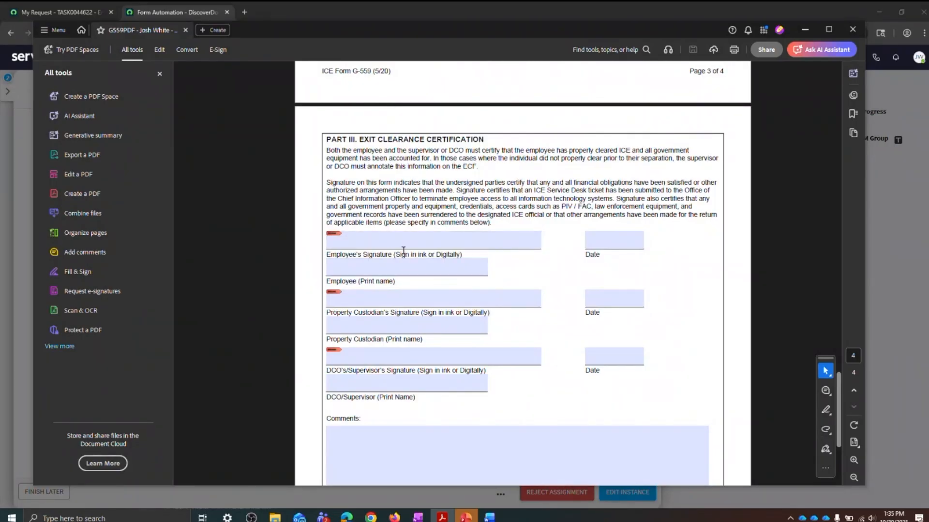
left_click(437, 269)
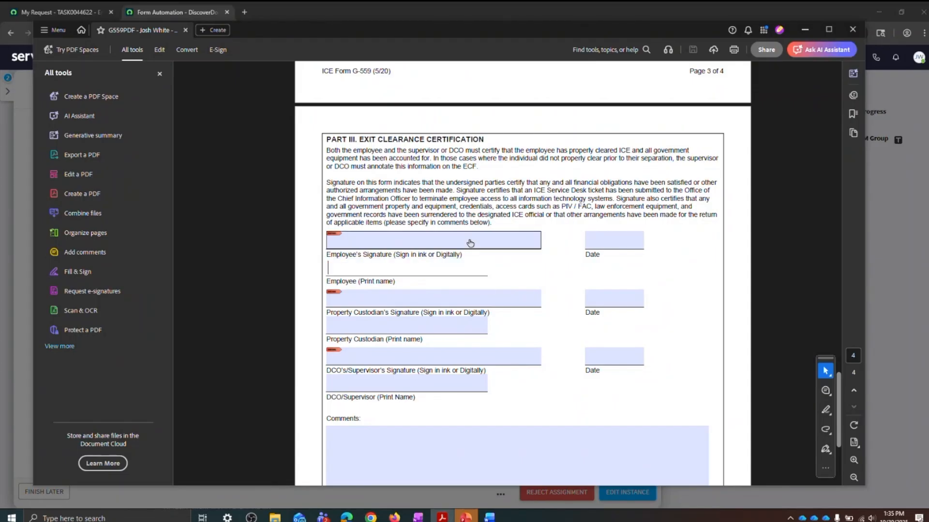
type("Josh White")
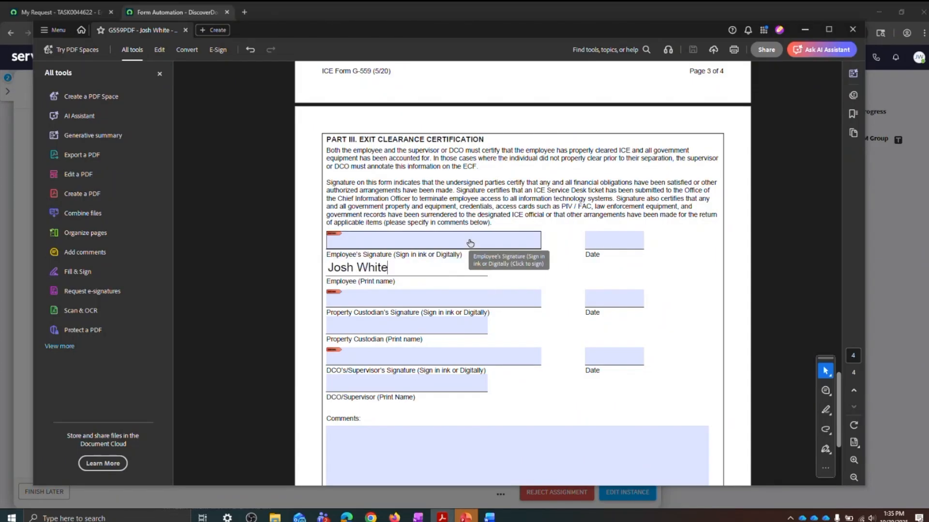
Step: Digitally sign the Employee's Signature field with the employee's digital ID, entering its password and saving the signed PDF
left_click(471, 248)
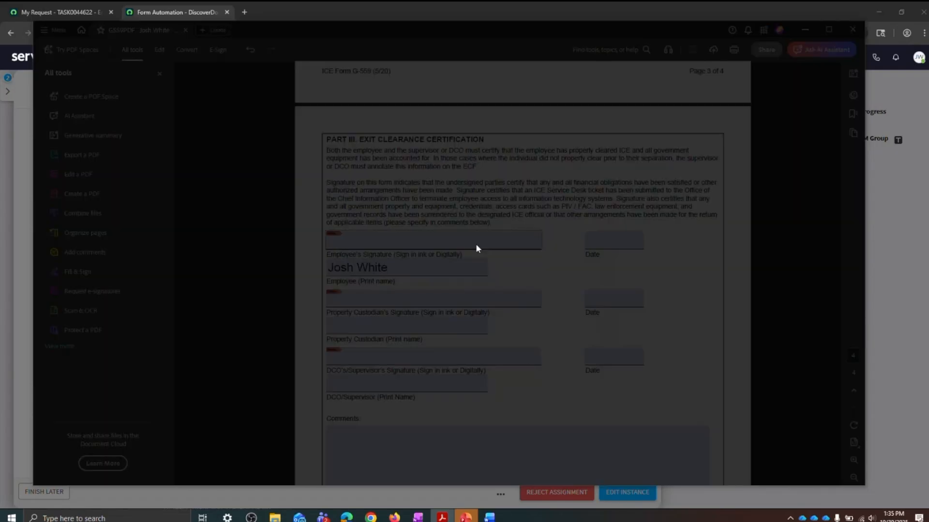
left_click(586, 352)
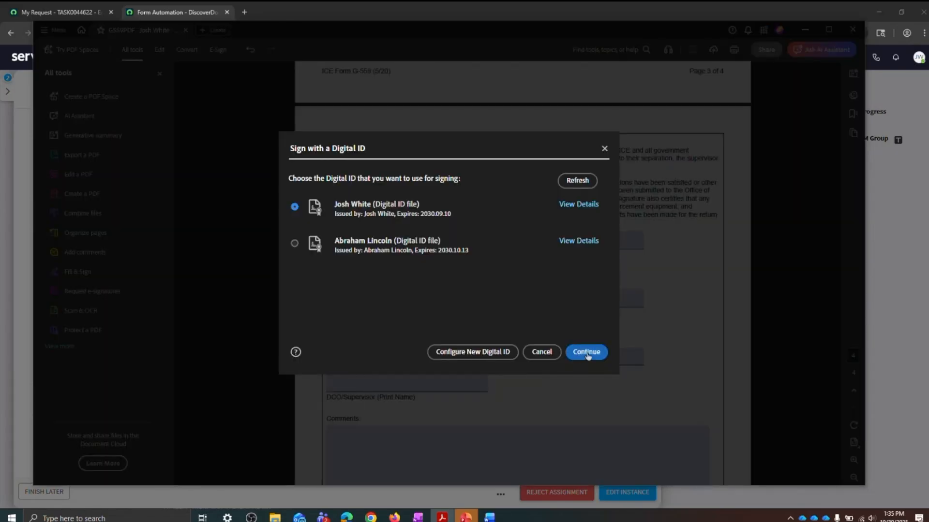
type("••••••••••")
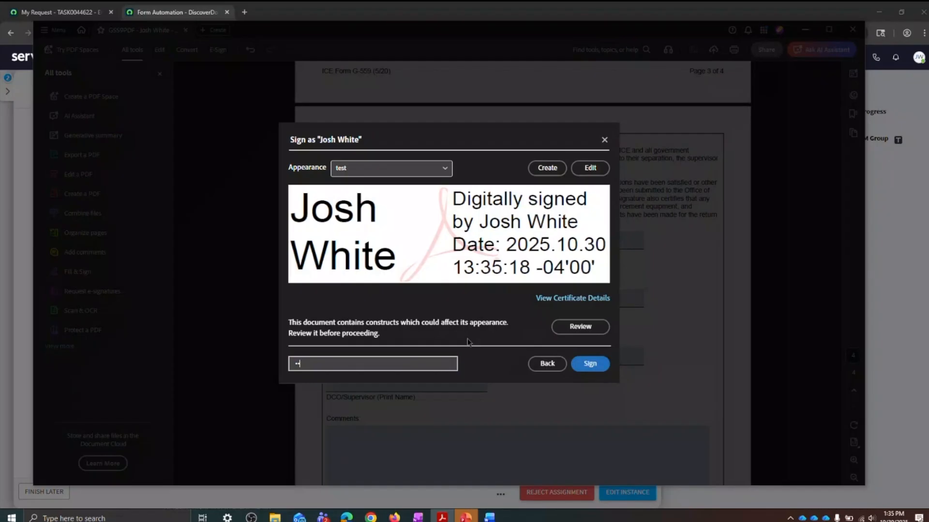
type("•")
left_click(338, 255)
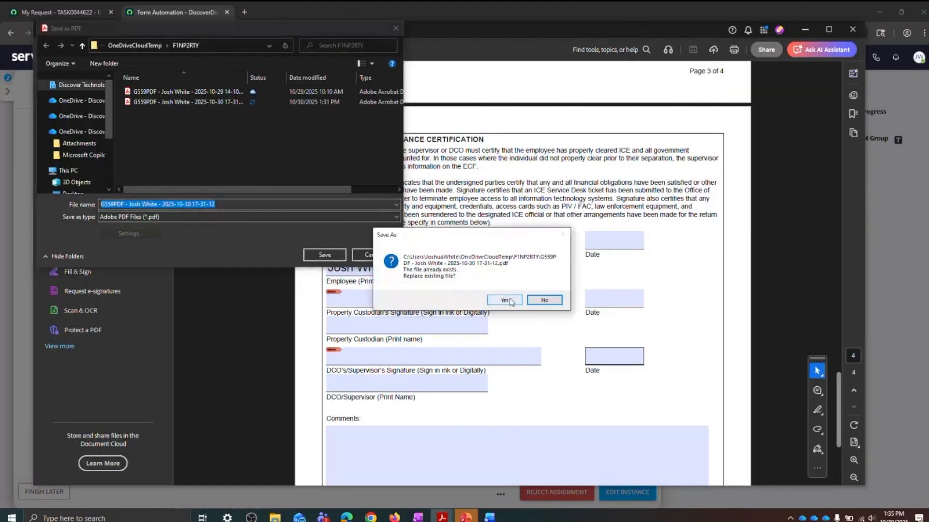
left_click(510, 301)
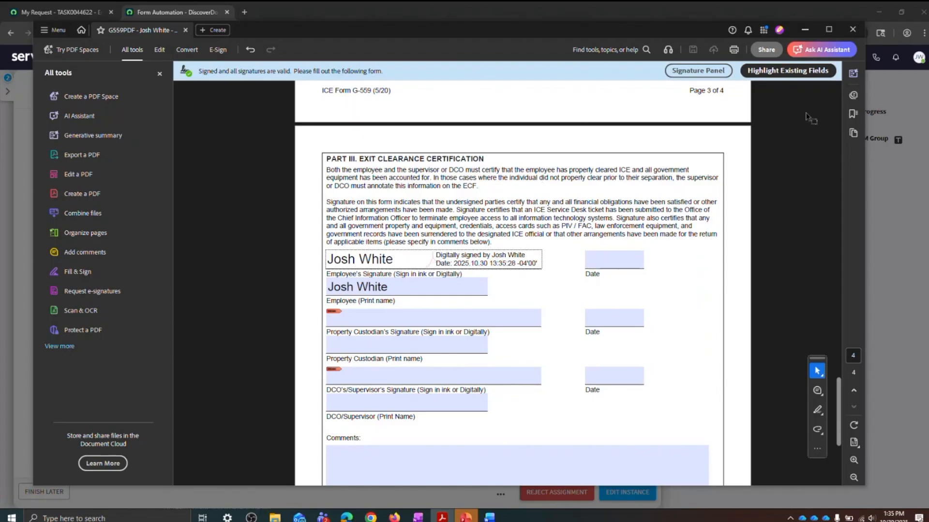
Step: Close the signed PDF and dismiss the notice about the form opened on the local device
left_click(853, 29)
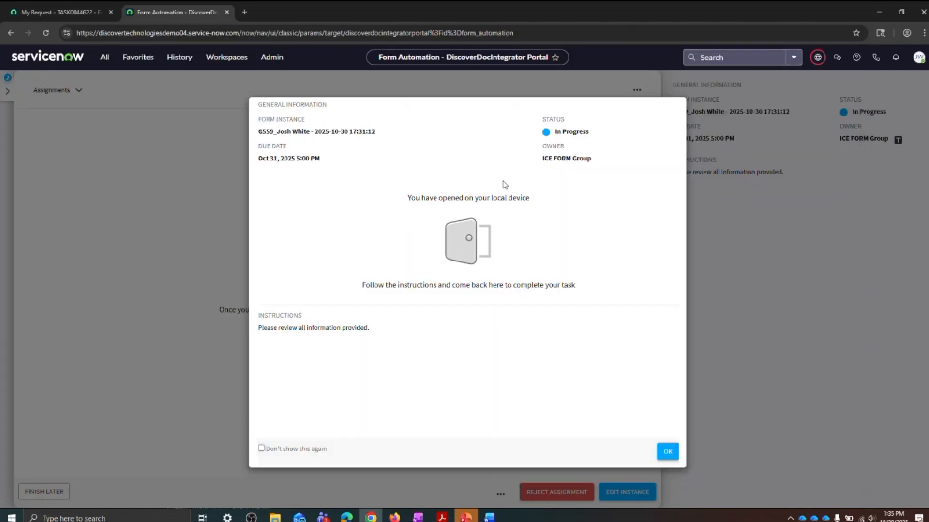
left_click(667, 451)
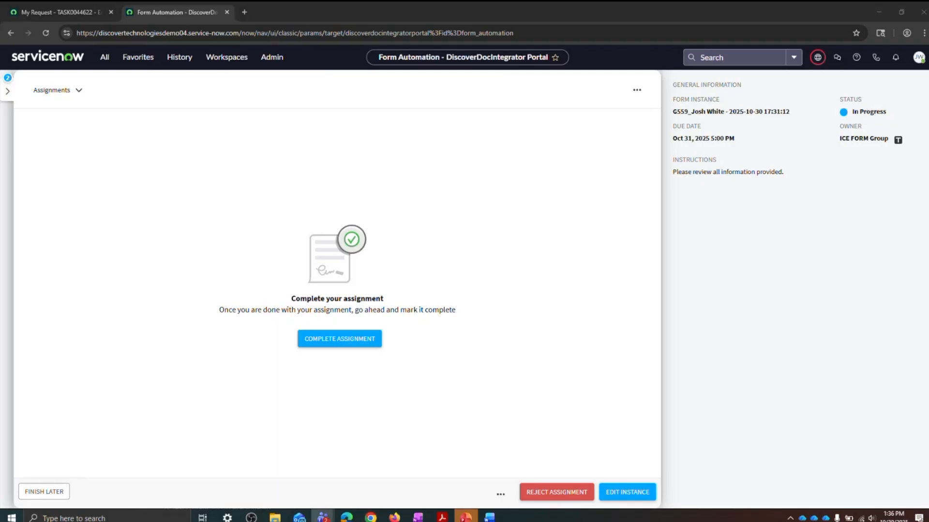
left_click(7, 91)
left_click(100, 127)
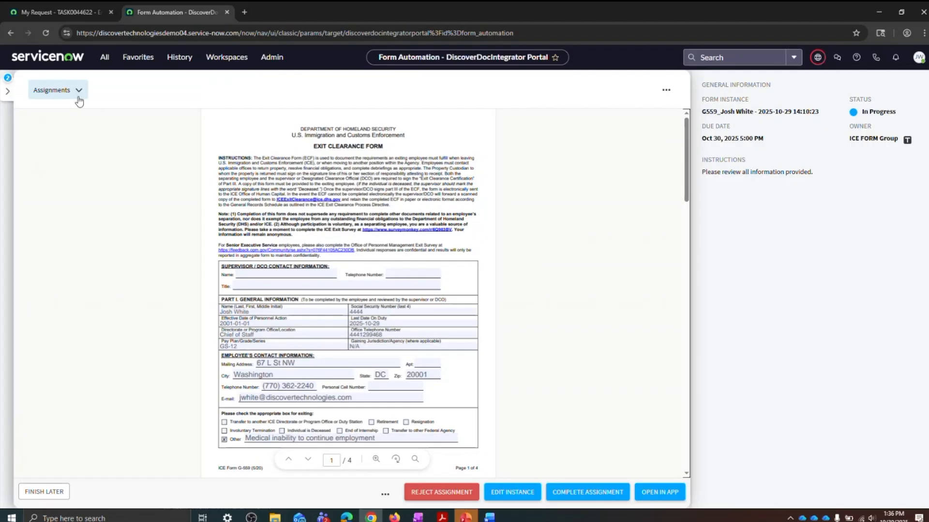
scroll(103, 168, "down", 4)
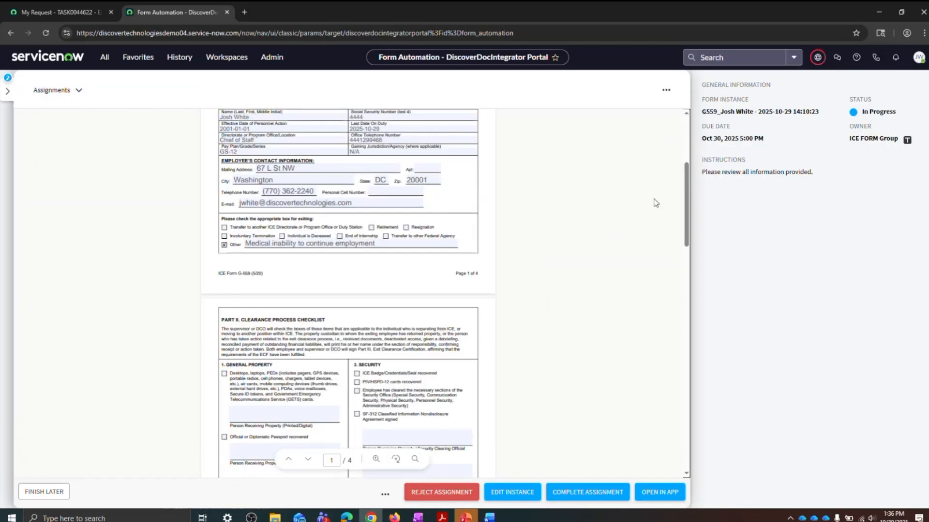
scroll(690, 204, "up", 1)
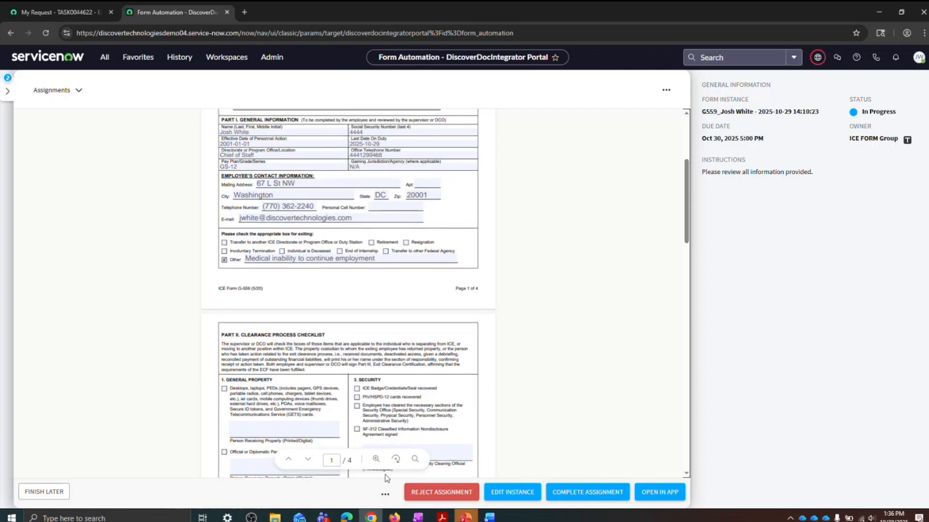
left_click(377, 459)
left_click(401, 391)
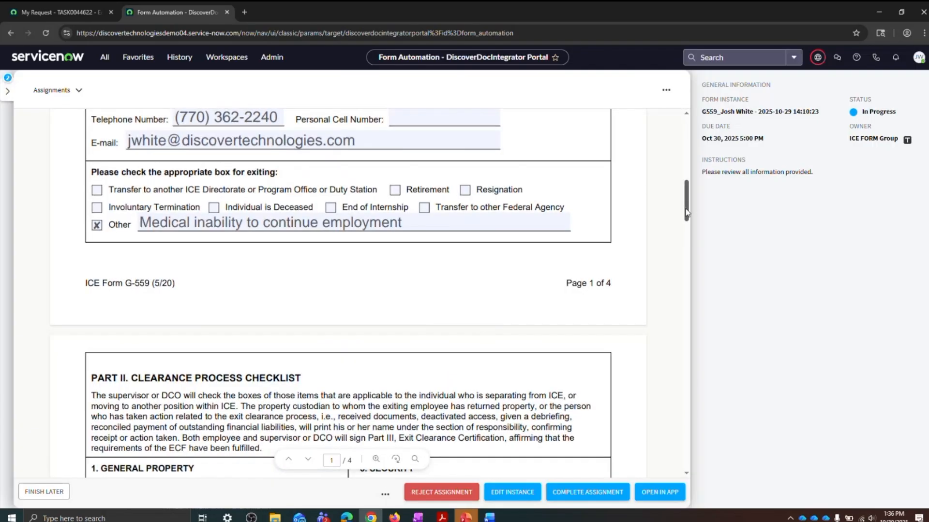
left_click_drag(686, 212, 681, 186)
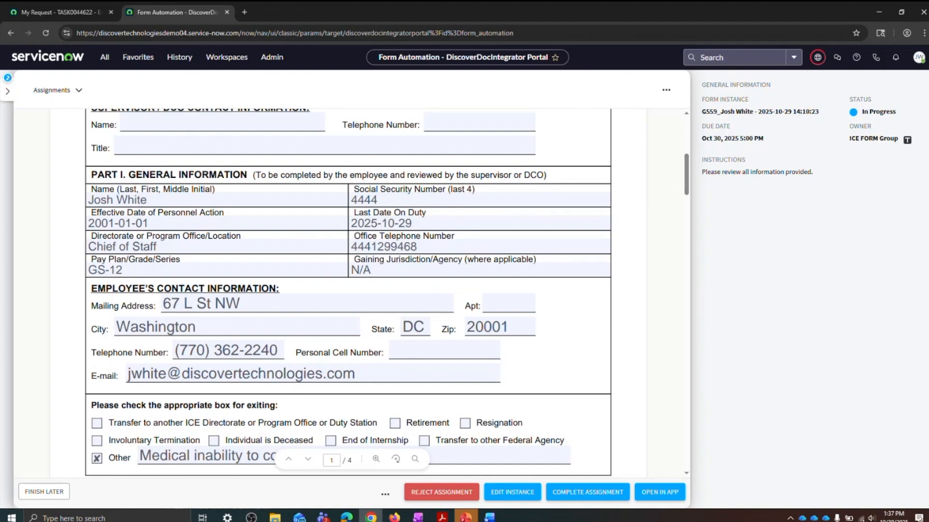
Step: Switch to the PowerPoint webinar deck and start the slide show from the DEMO slide
key("alt+Tab")
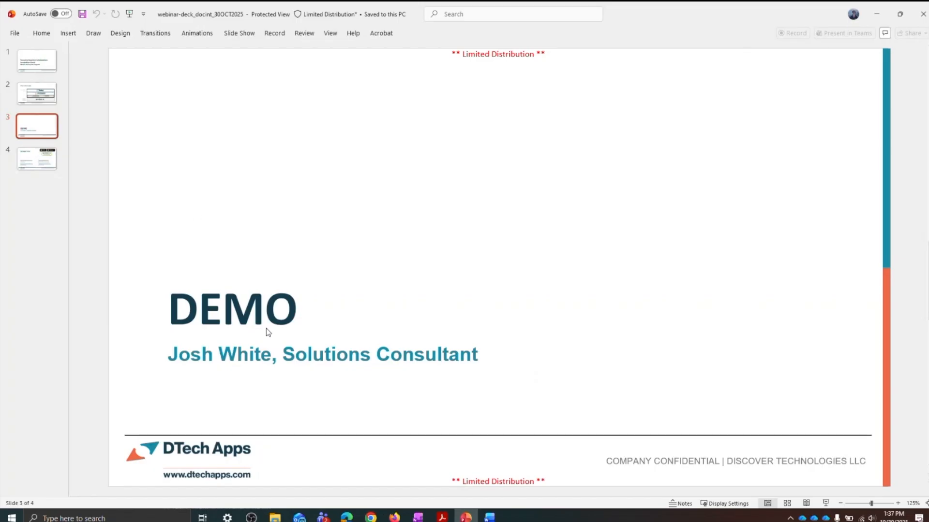
left_click(825, 504)
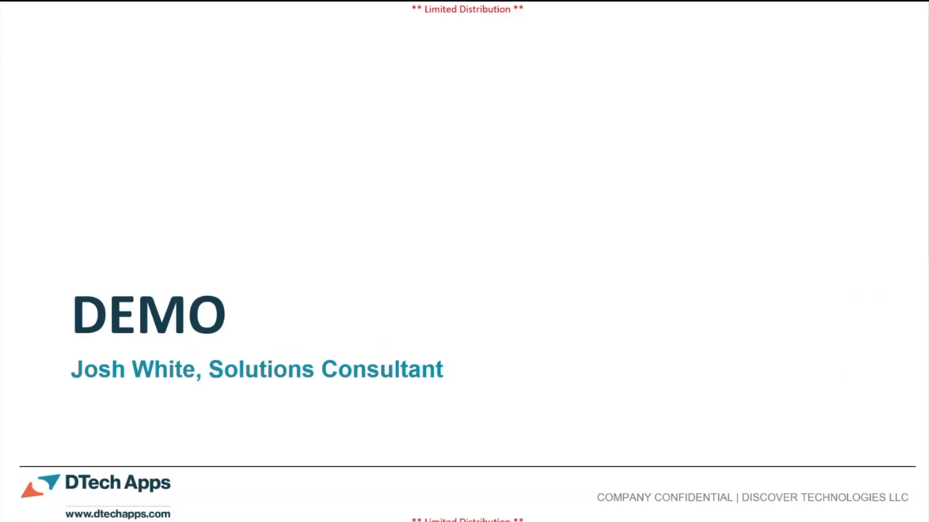